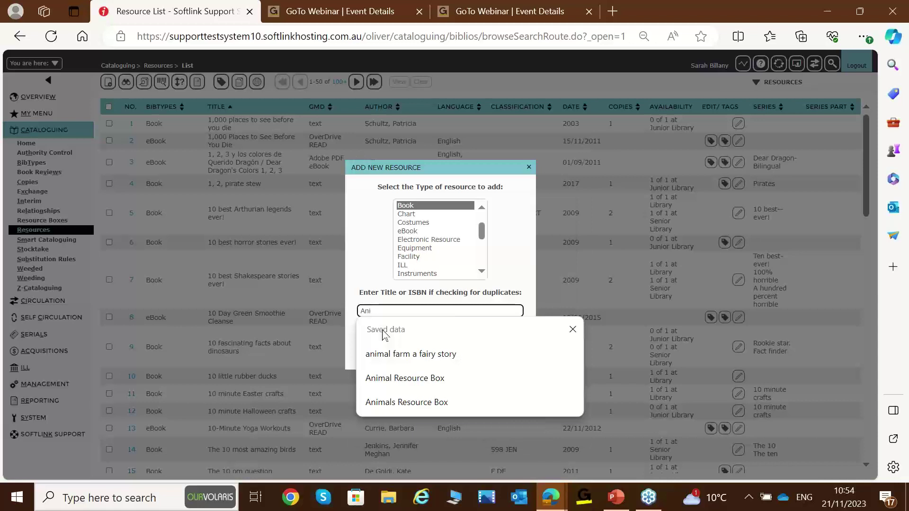
Start manually adding a new Book resource titled "Animal Resource Box"
left_click(399, 379)
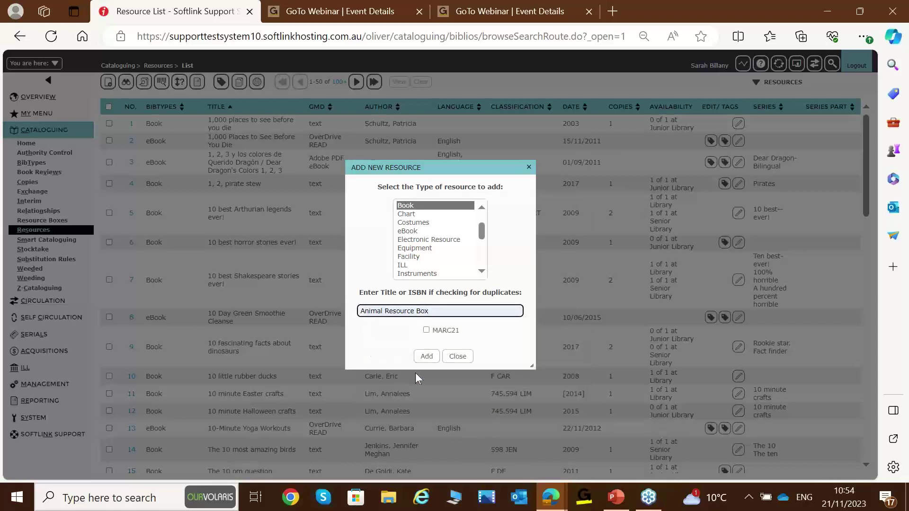
left_click(426, 356)
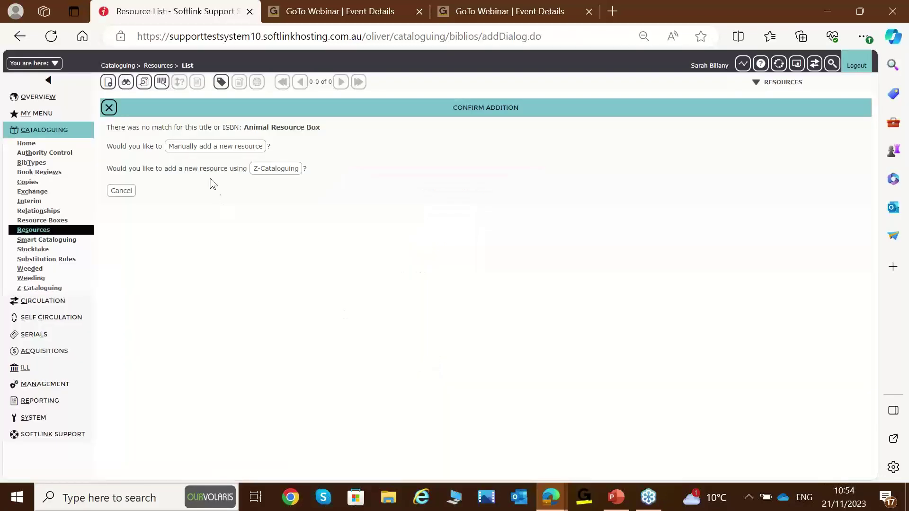
left_click(210, 146)
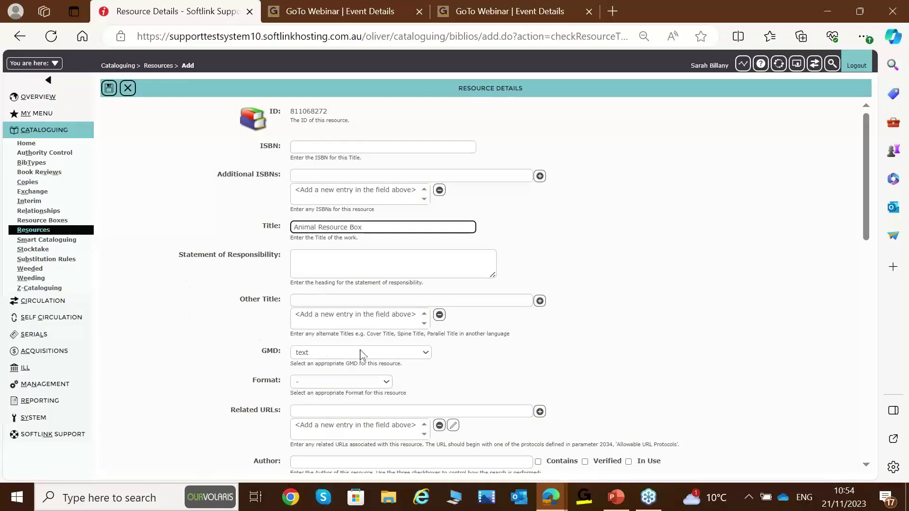
scroll(392, 341, "down", 2)
scroll(393, 340, "down", 1)
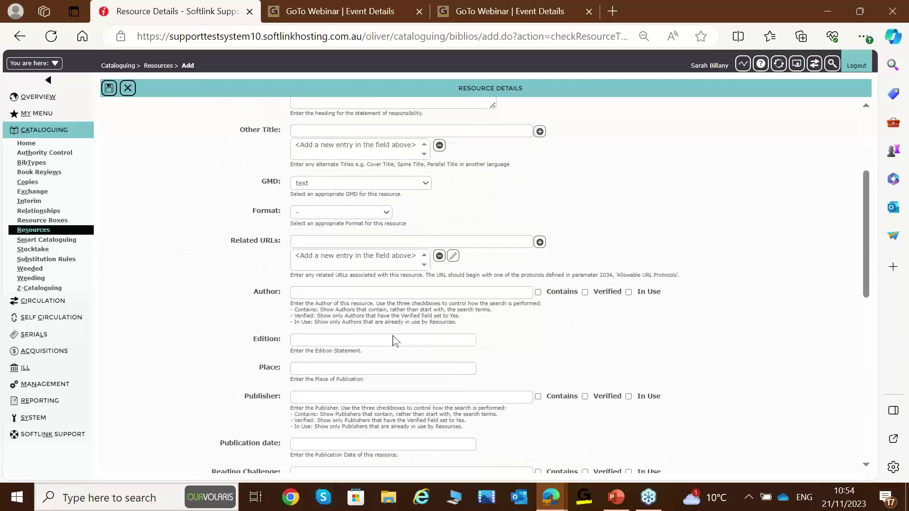
scroll(394, 335, "down", 1)
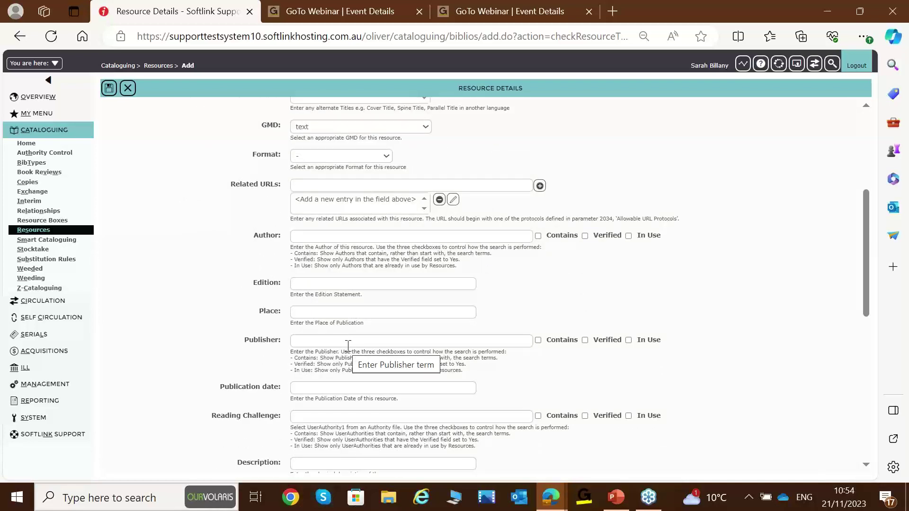
left_click(348, 341)
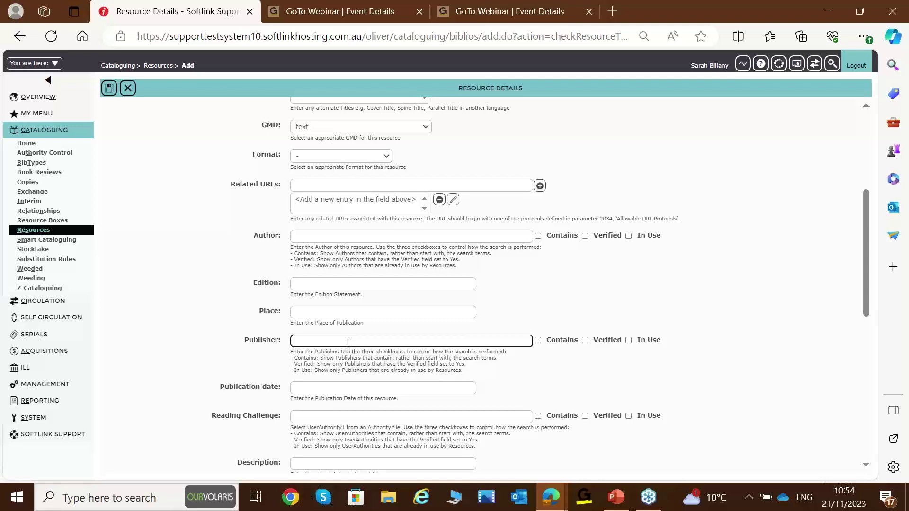
type("Created 2023")
left_click_drag(348, 342, 233, 342)
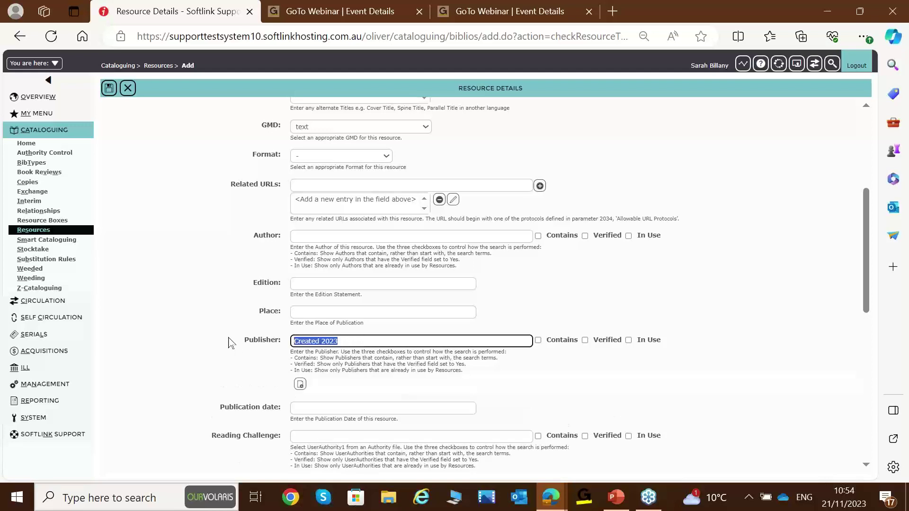
key("BackSpace")
Enter "Created 2023" as the publication date and "Resource Box" as the description, and save the resource
left_click(320, 408)
left_click(324, 385)
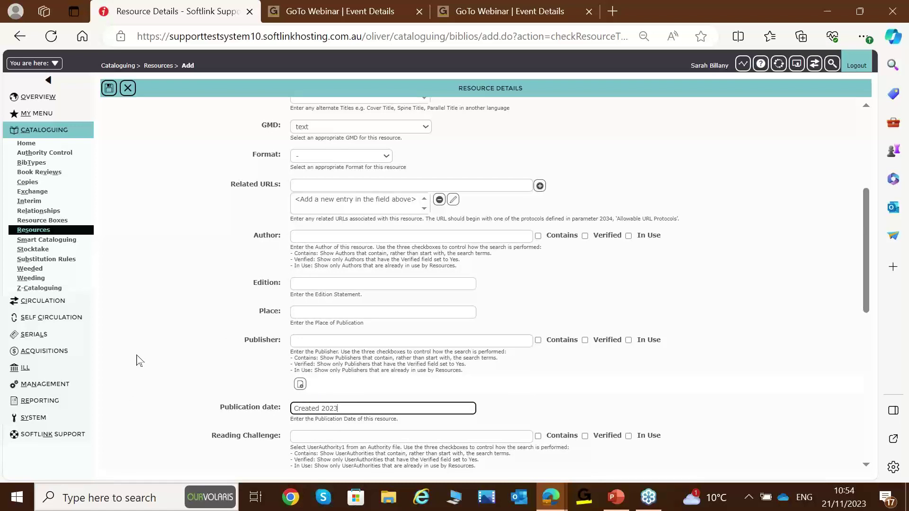
scroll(140, 360, "up", 3)
scroll(140, 360, "down", 5)
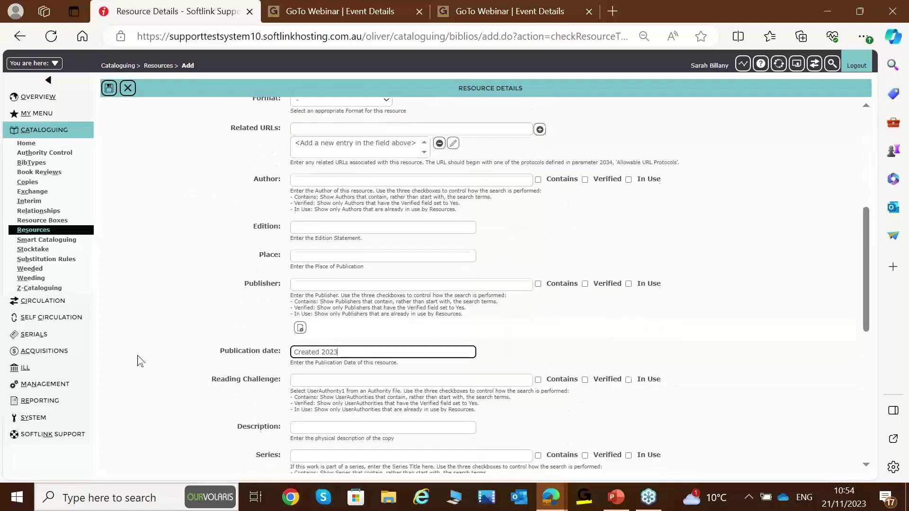
scroll(141, 360, "down", 3)
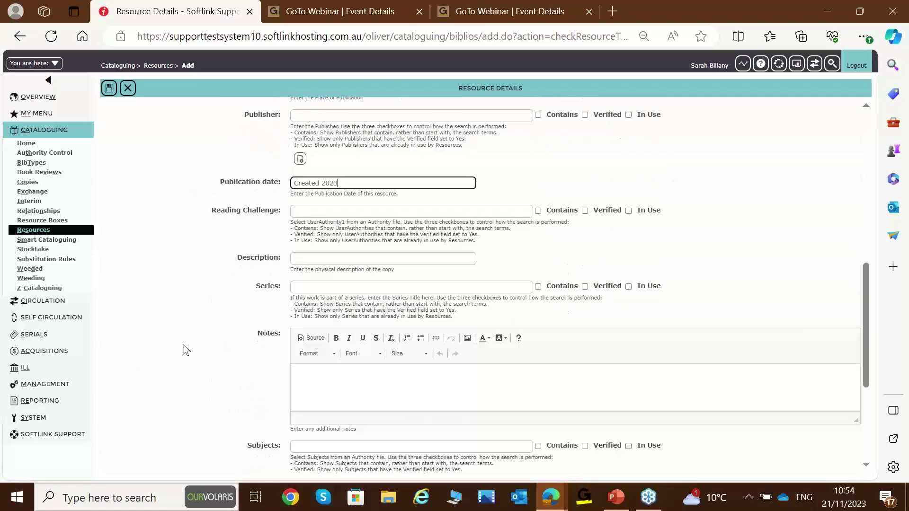
left_click(306, 259)
type("Resu")
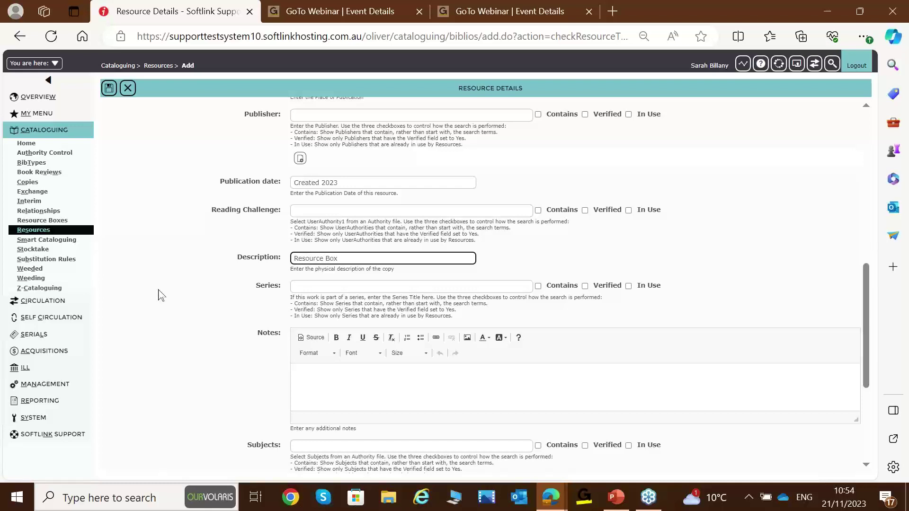
scroll(160, 295, "up", 10)
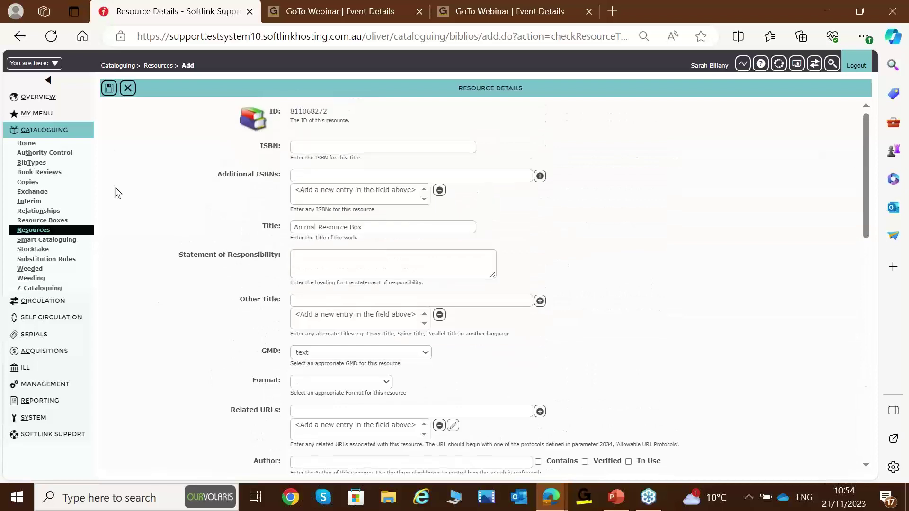
left_click(108, 94)
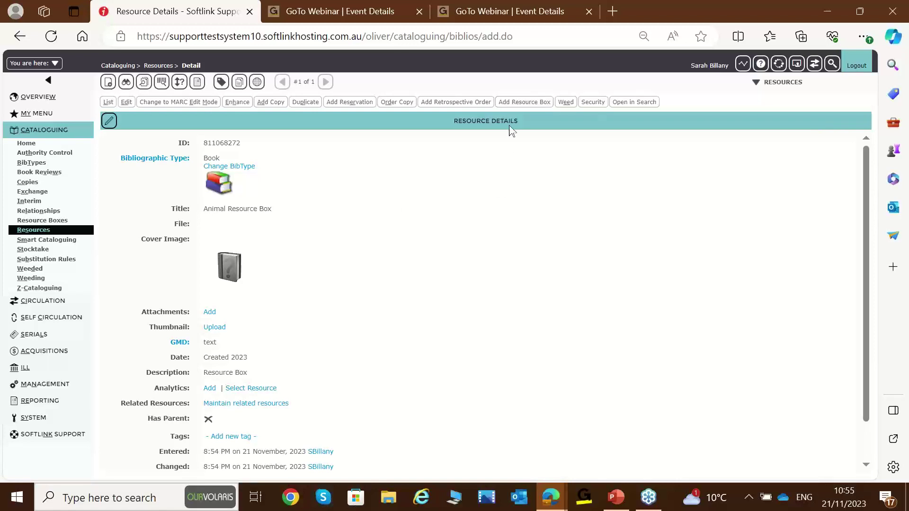
Start adding a resource box to this resource and name it "Animals Resource Box"
left_click(510, 104)
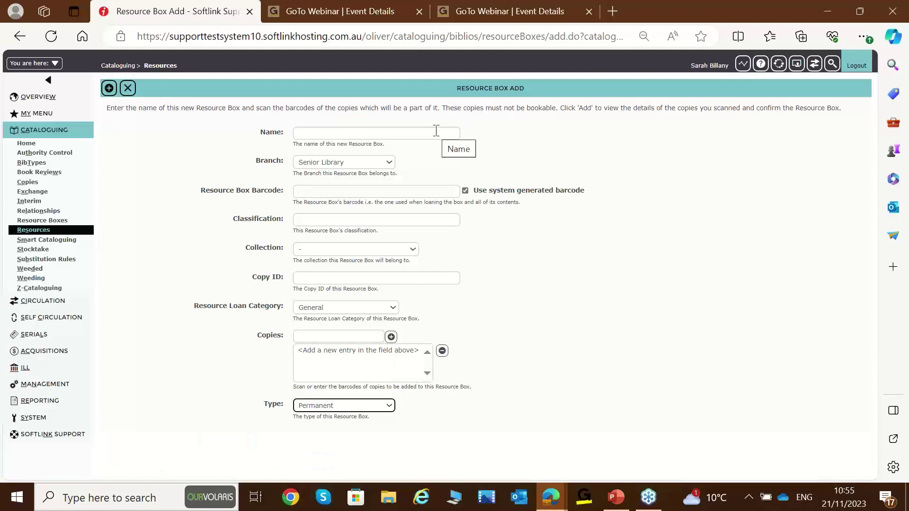
left_click(435, 130)
type("A")
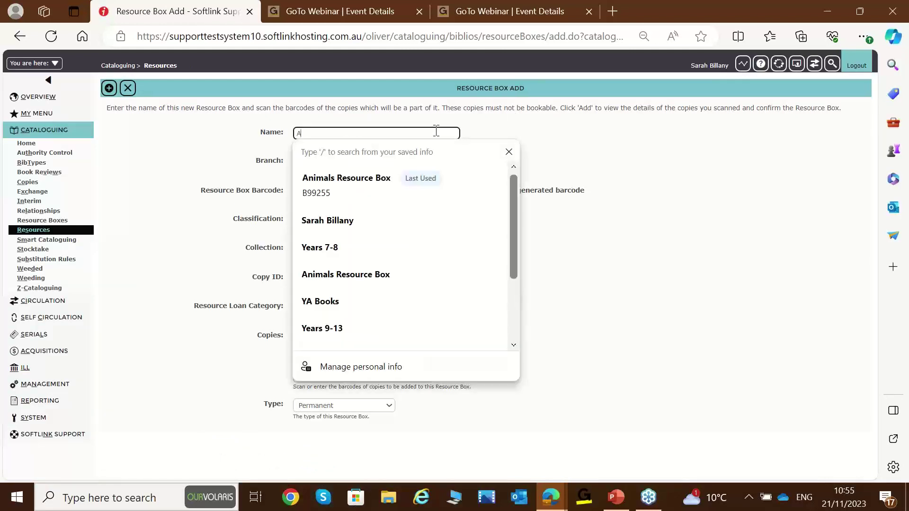
type("nimals Resource Box")
left_click(369, 178)
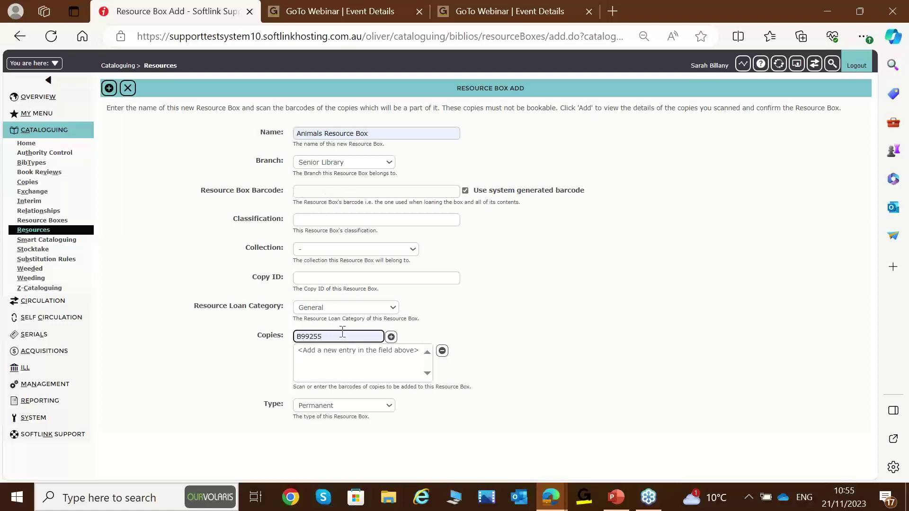
Replace the prefilled copy barcode, list copies B99290 and B99255 for the box, and confirm creating the box with both copies
left_click_drag(330, 336, 265, 339)
key("BackSpace")
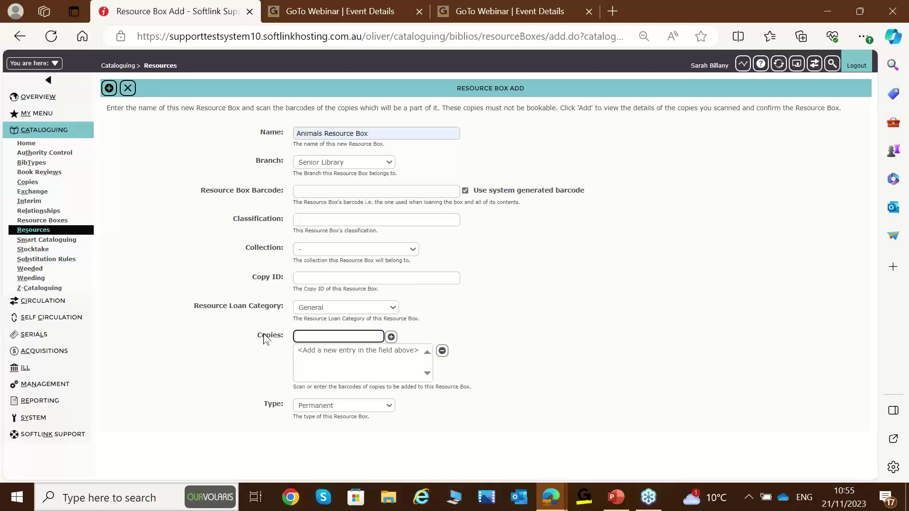
type("B99290")
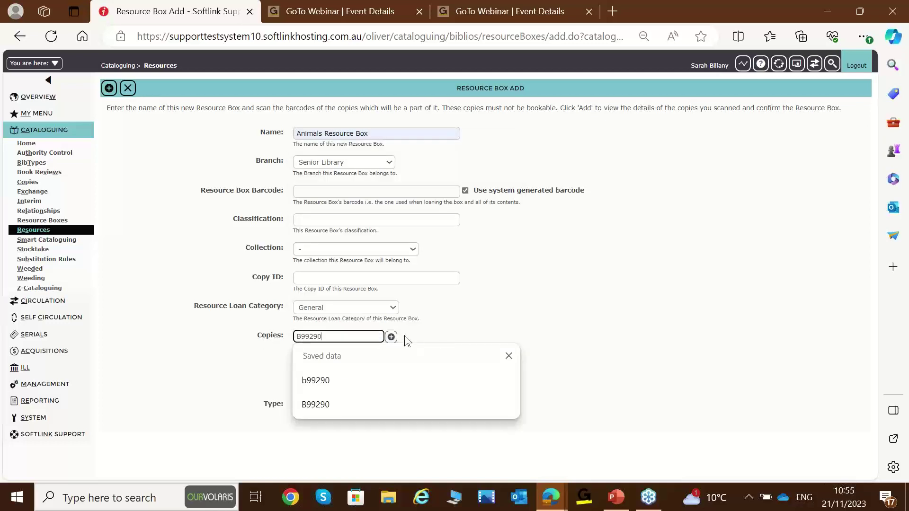
double_click(341, 336)
key("Return")
type("B9")
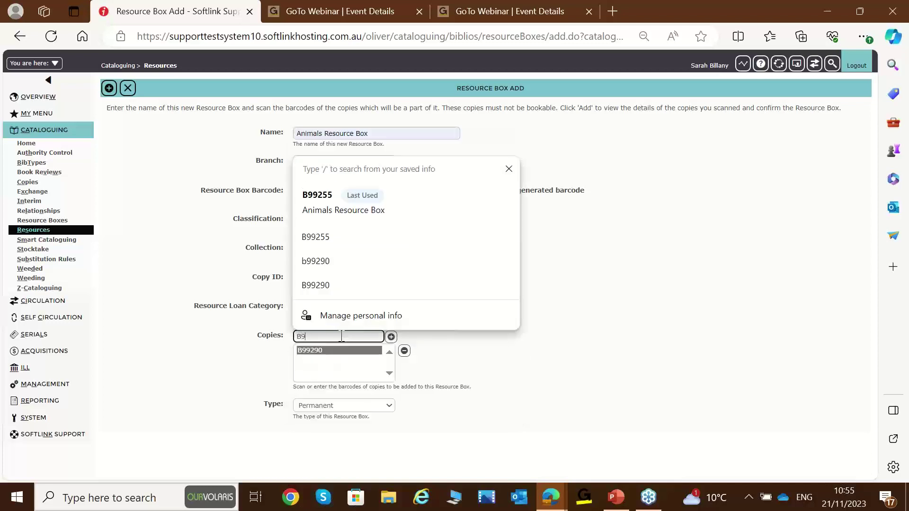
type("9255")
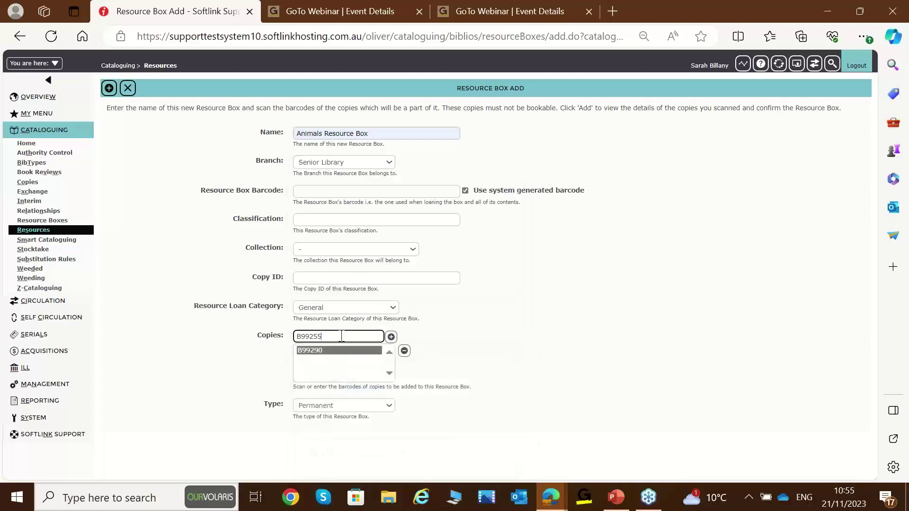
left_click(391, 336)
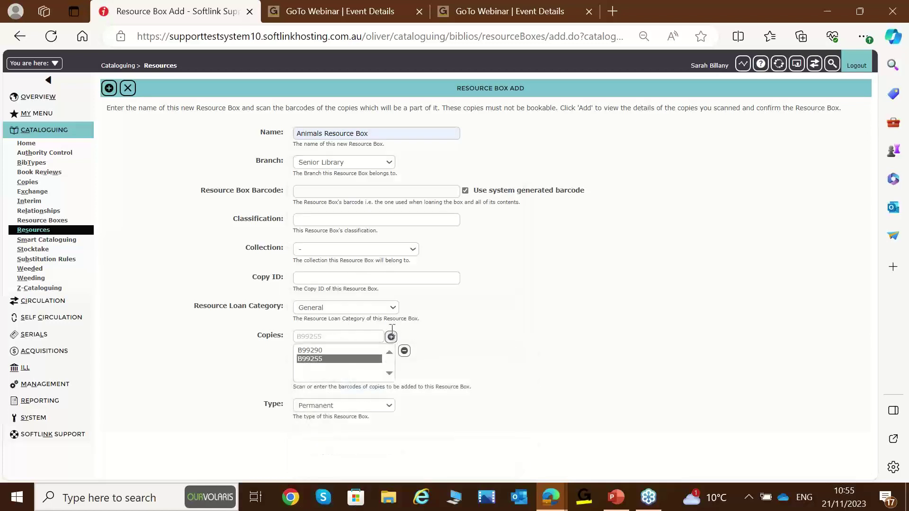
left_click(109, 92)
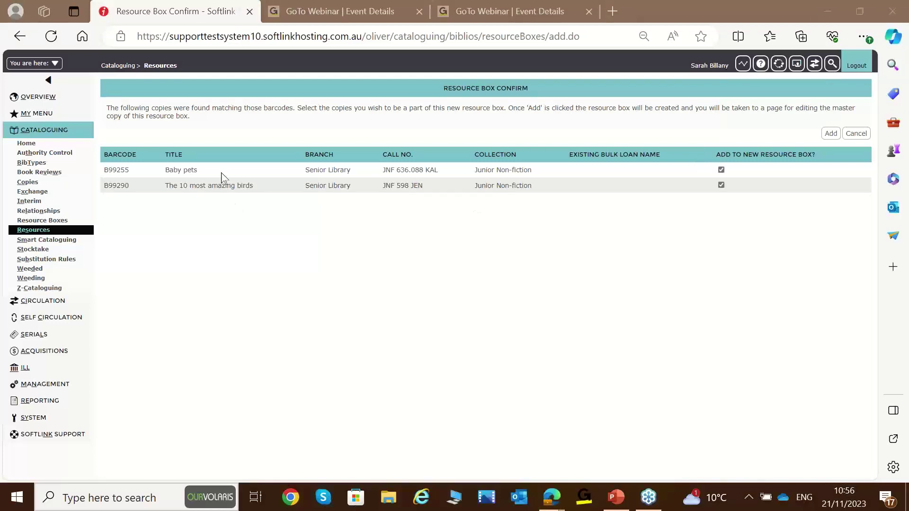
left_click(827, 138)
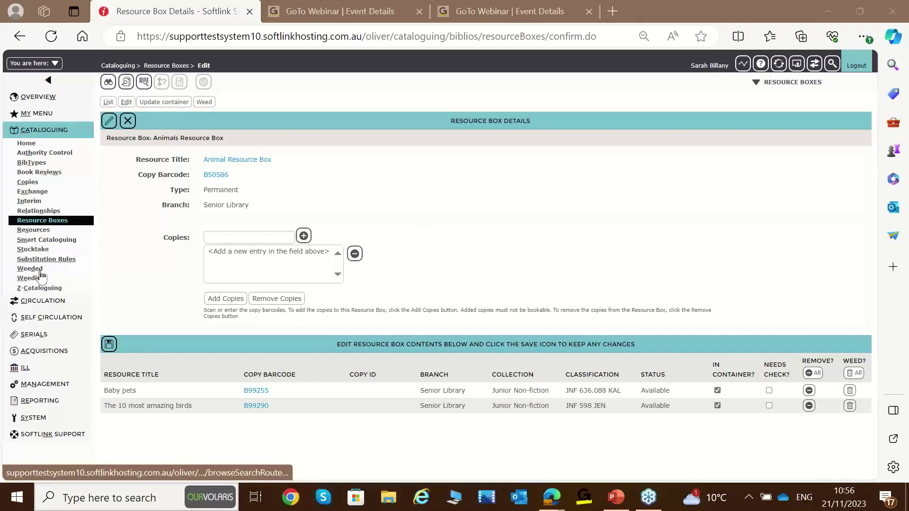
Open Animals Resource Box from the resource box list and copy its copy barcode
left_click(32, 222)
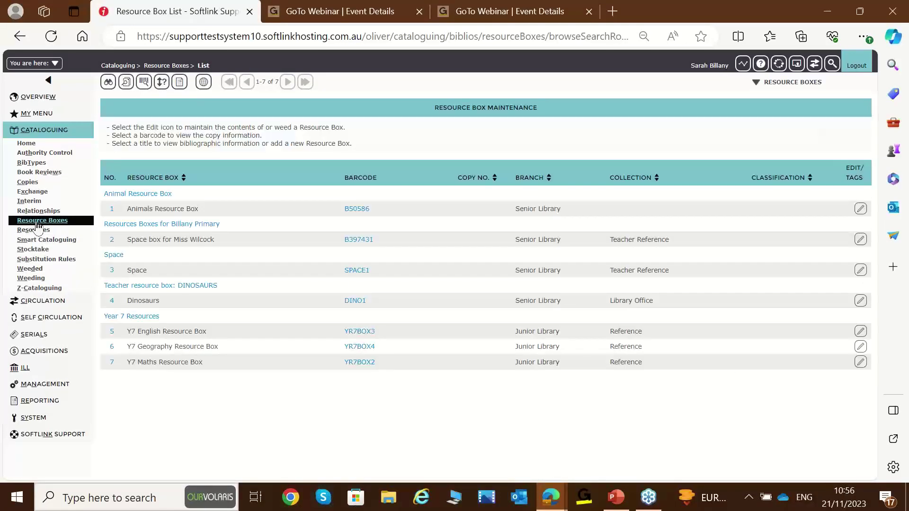
left_click(114, 213)
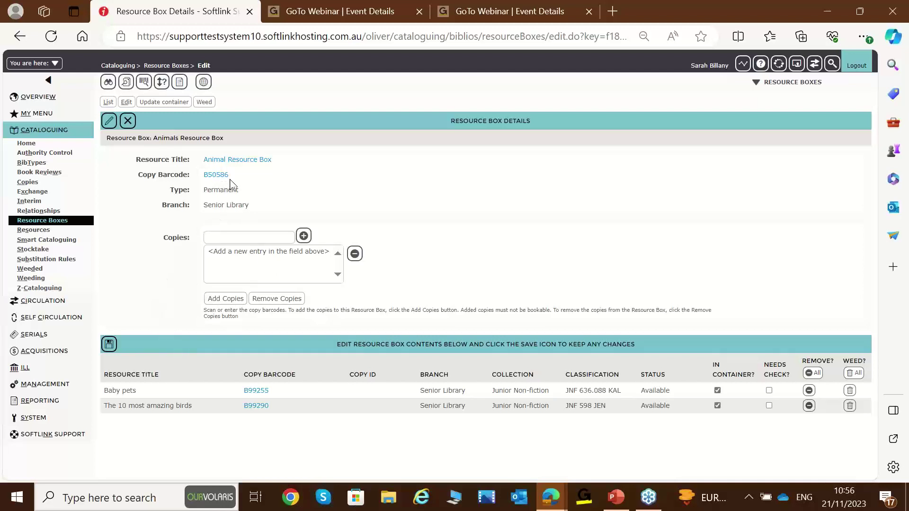
left_click_drag(229, 176, 200, 180)
Open the Circulation Desk, find the borrower by surname for a loan, and dismiss the badge and overdue notices
left_click(815, 70)
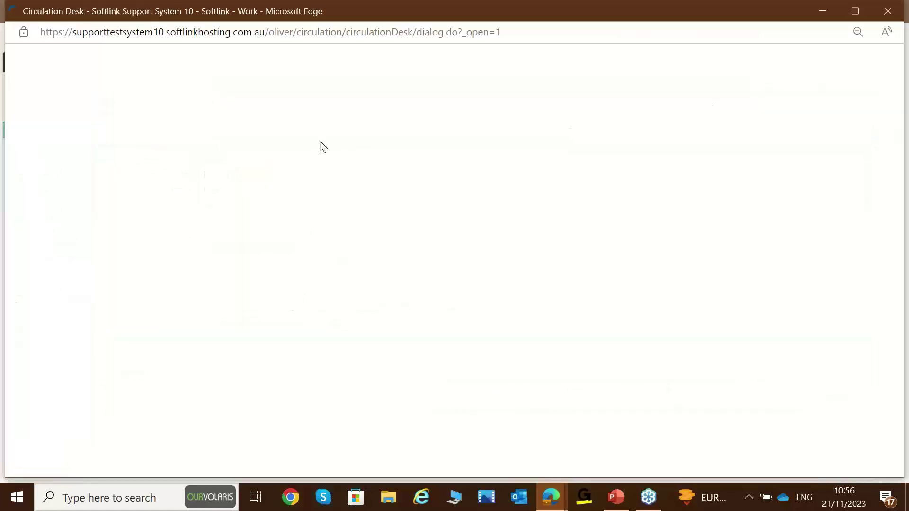
type("b")
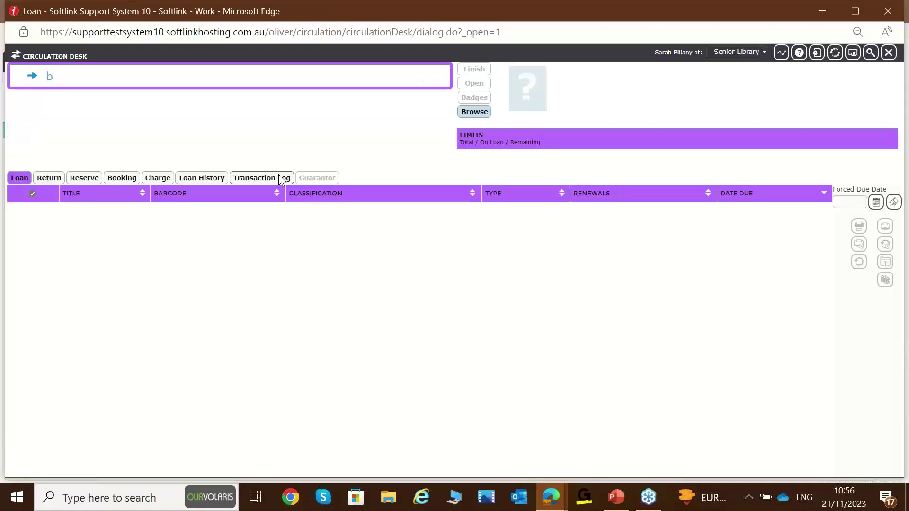
type("ill")
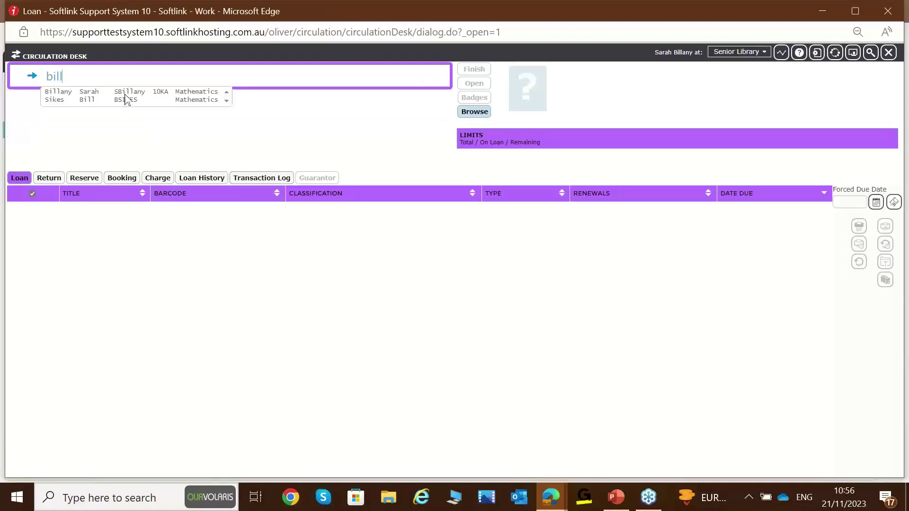
left_click(129, 96)
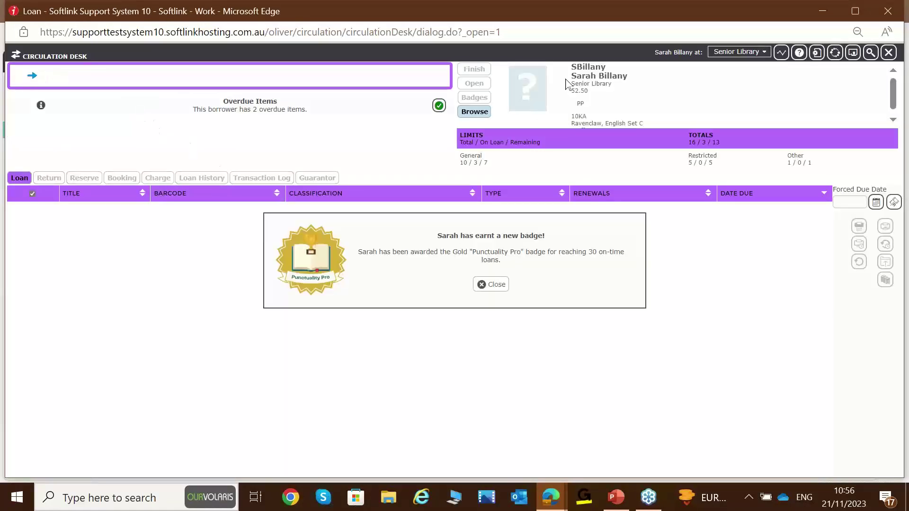
left_click(492, 286)
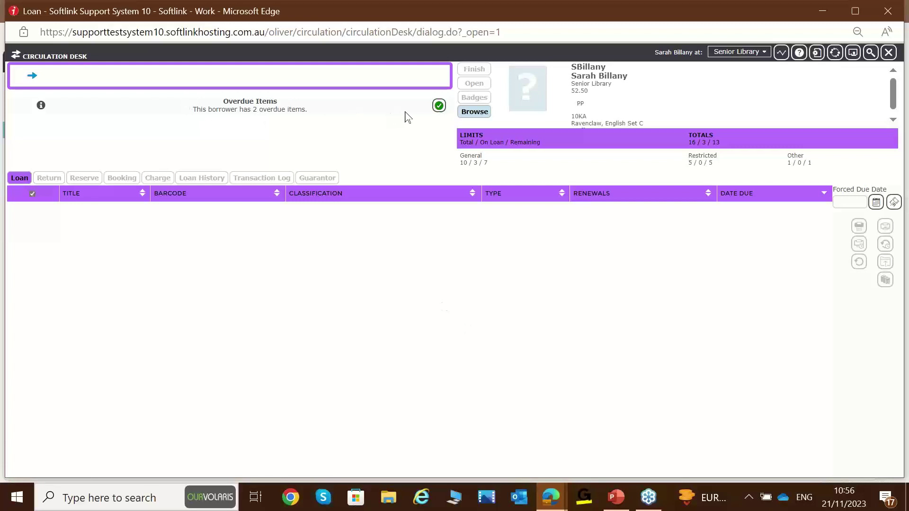
left_click(438, 108)
Loan the resource box with barcode B50586 to the borrower and accept the alert for its copy B99290
left_click(150, 68)
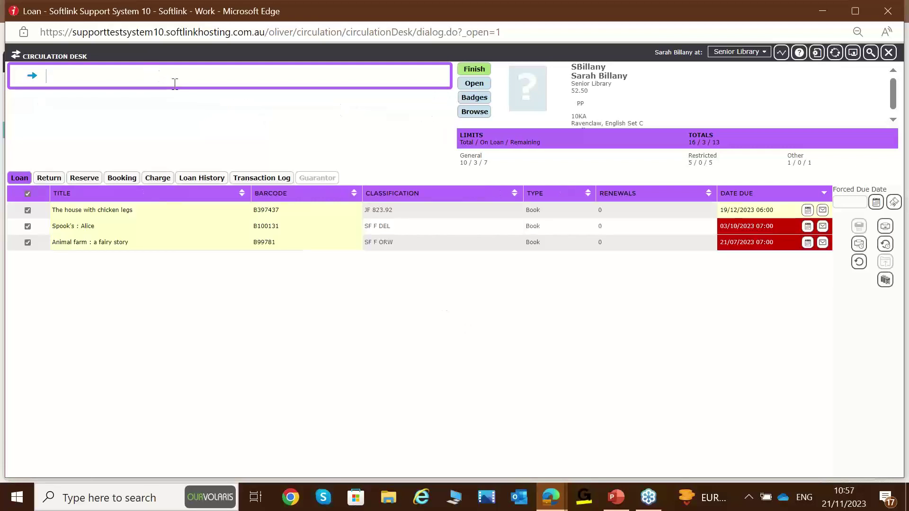
type("B50586")
key("Return")
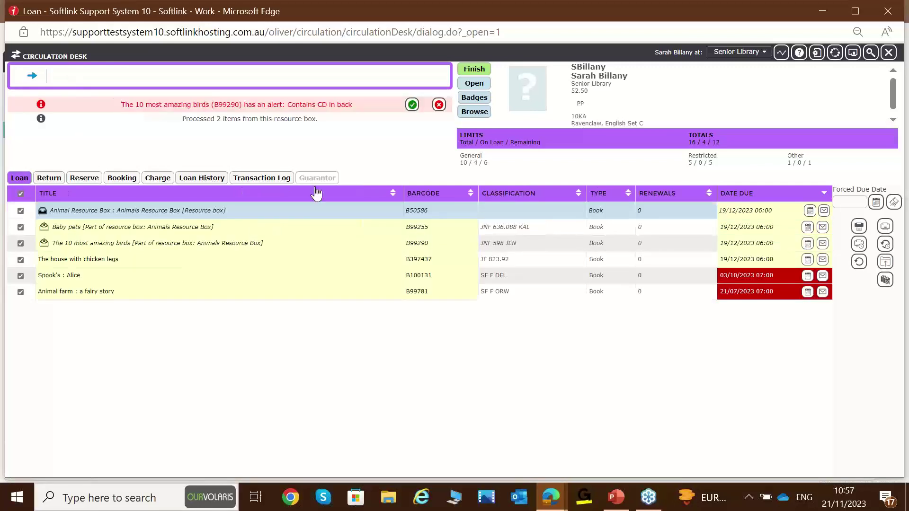
left_click(412, 105)
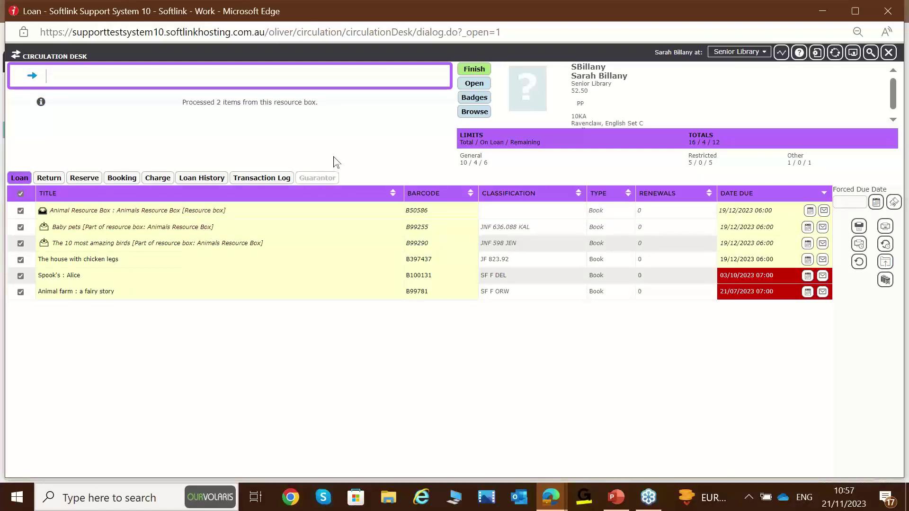
Return resource box B50586, declining the automatic return of all items, and mark both listed copies as returned
left_click(53, 178)
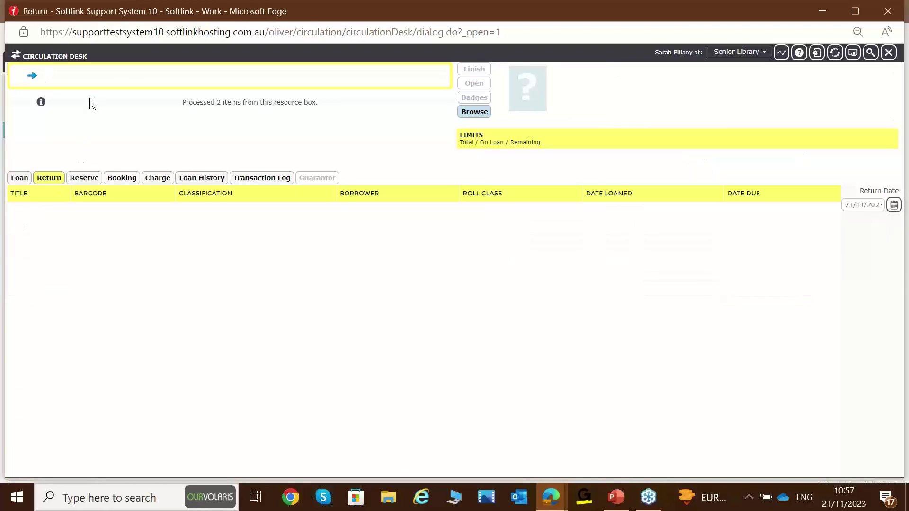
type("B50586")
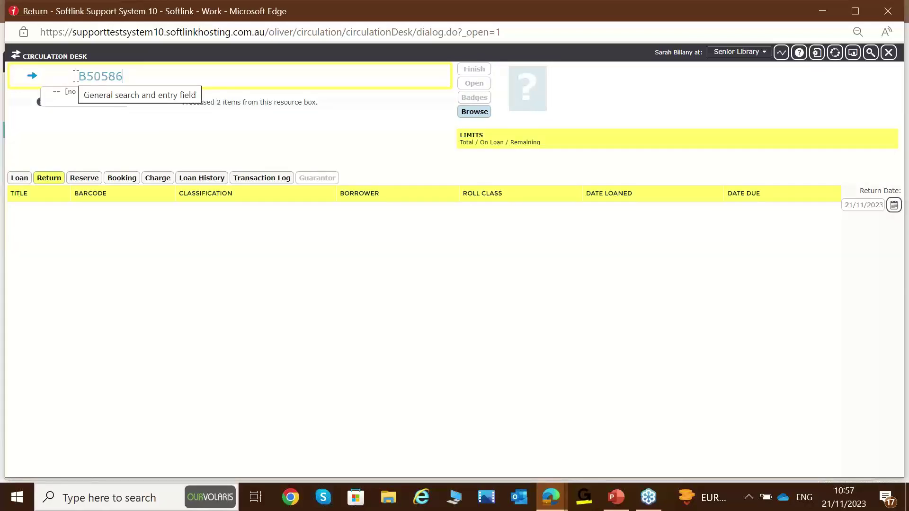
key("Return")
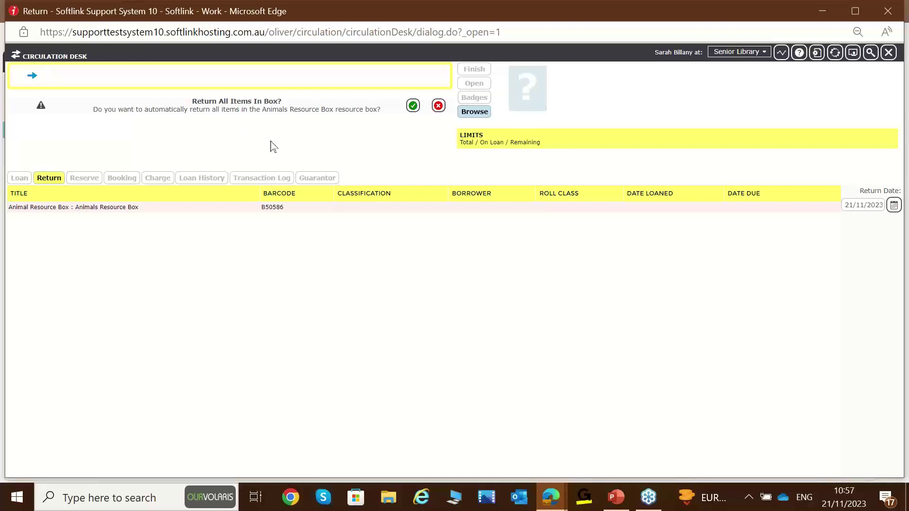
left_click(439, 110)
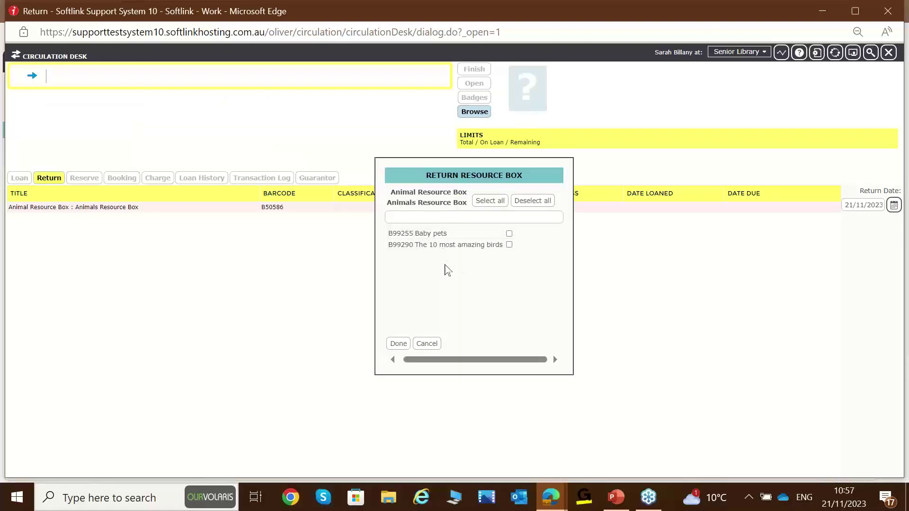
left_click(491, 202)
left_click(397, 344)
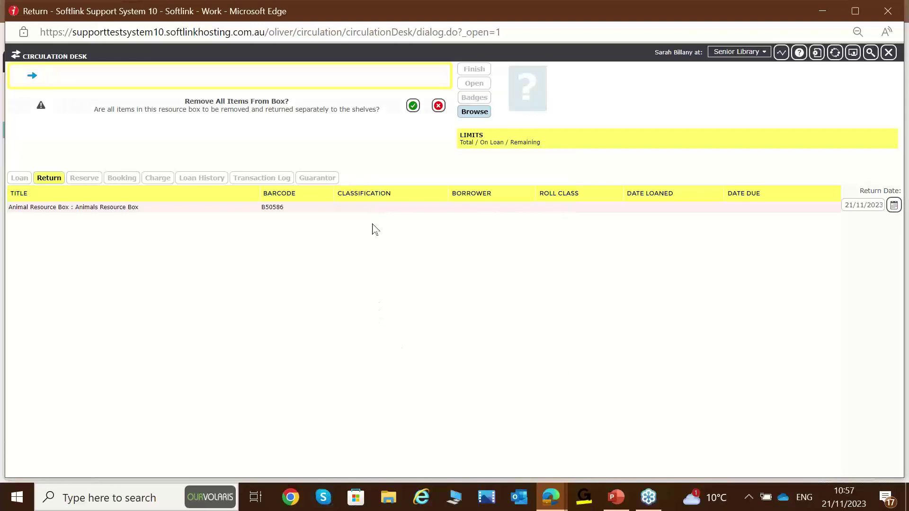
Decline removing the items from the resource box, dismiss the alert for copy B99290, and close the Circulation Desk
left_click(438, 106)
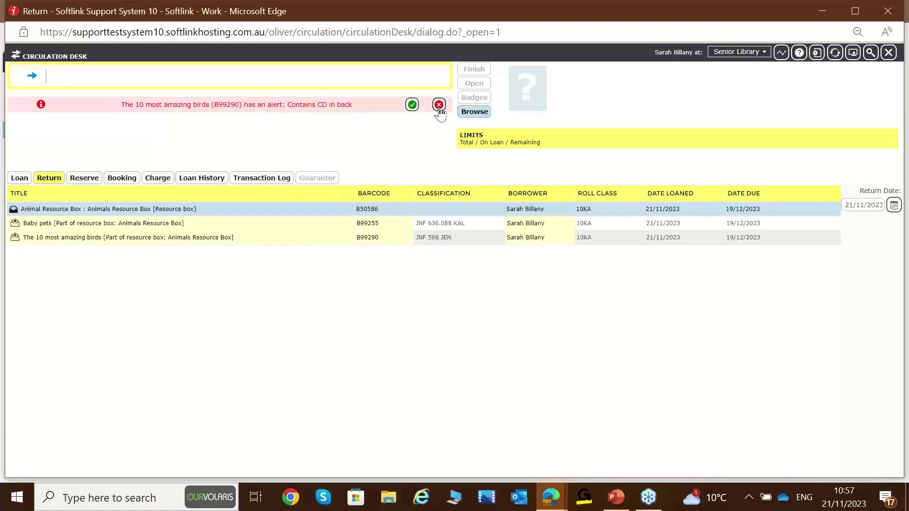
left_click(439, 105)
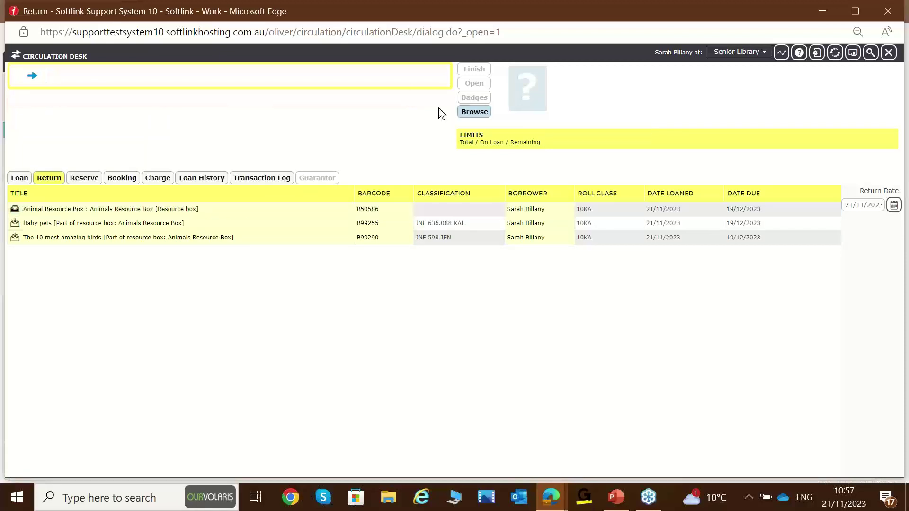
left_click(888, 52)
left_click(891, 11)
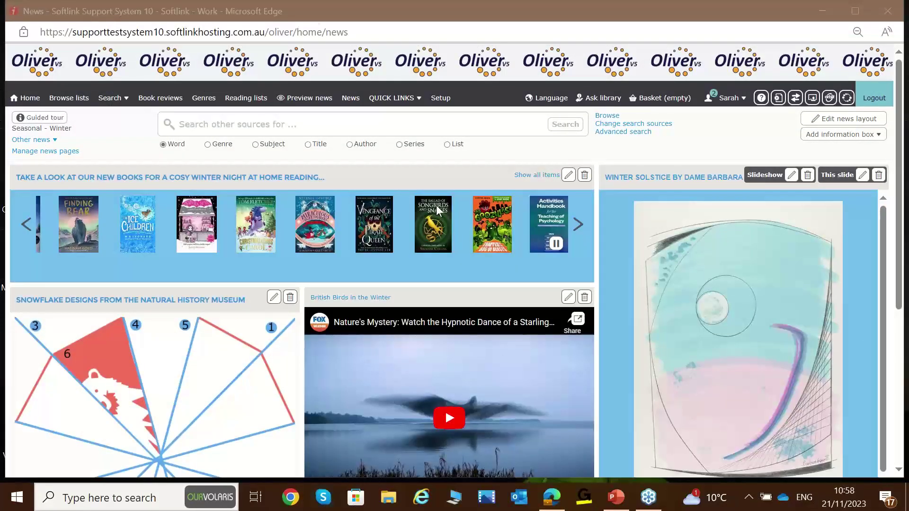
Switch to readingframework.pptx in PowerPoint, present it from slide 5, and advance to the next slide
left_click(605, 496)
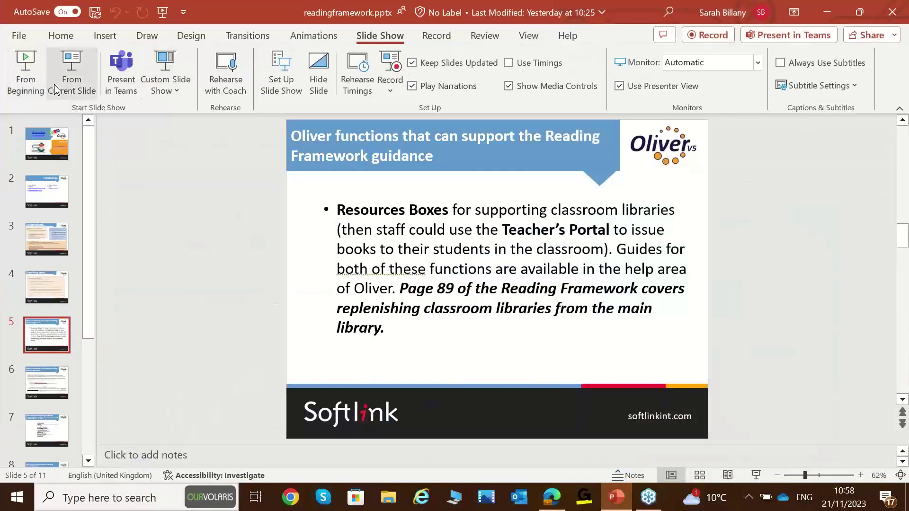
left_click(71, 71)
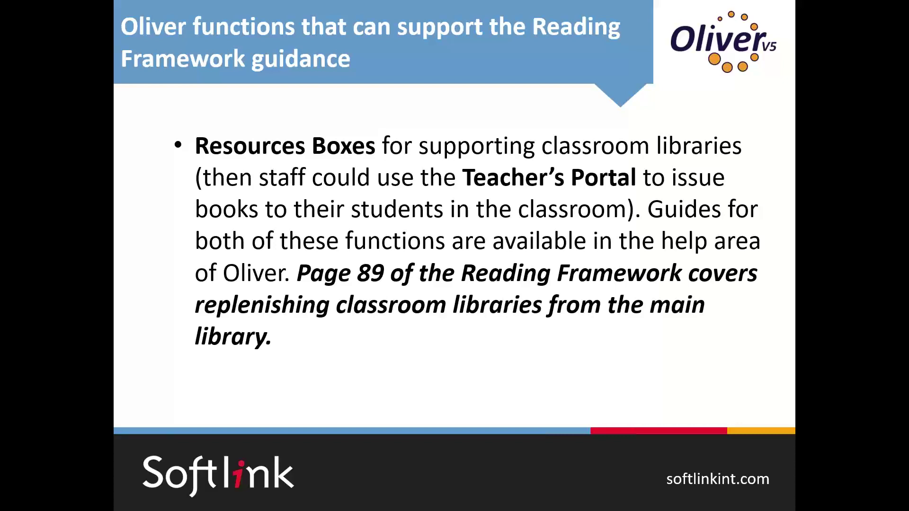
key("Right")
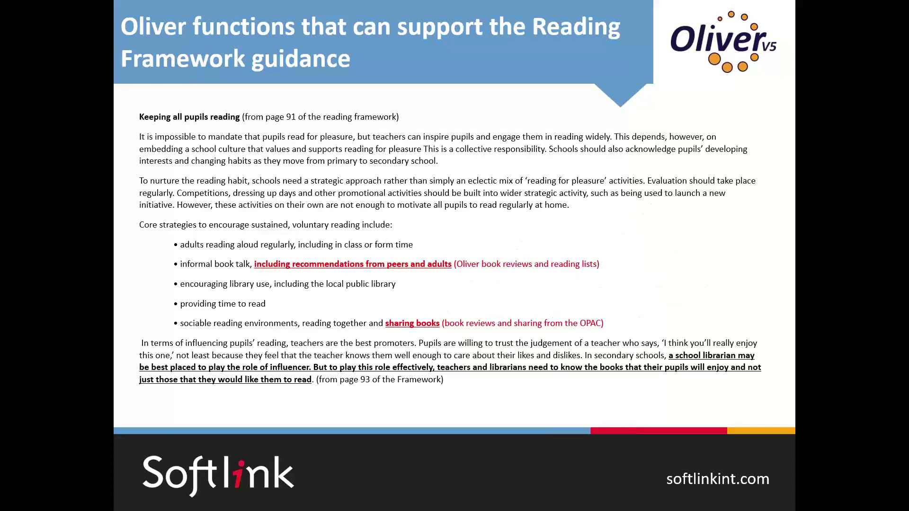
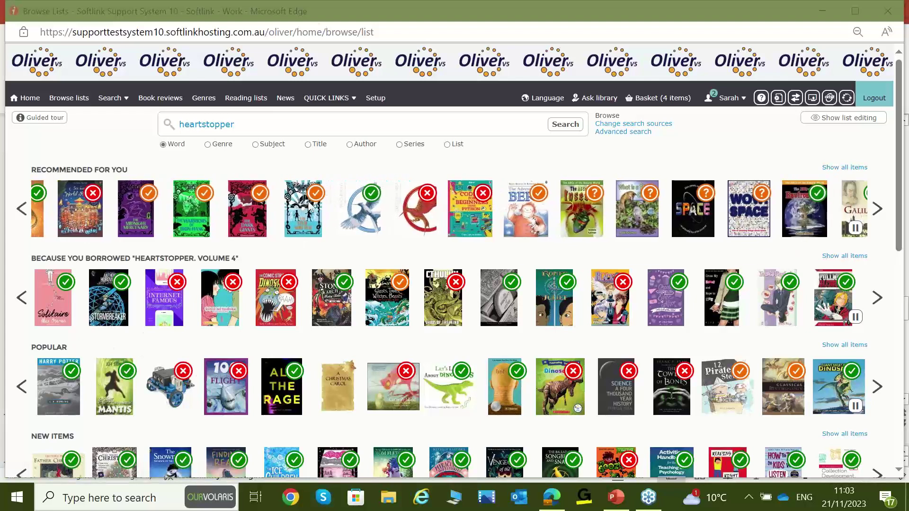
Examine the catalogue's browse lists down to the Reading Level and eBooks rows
scroll(136, 430, "down", 3)
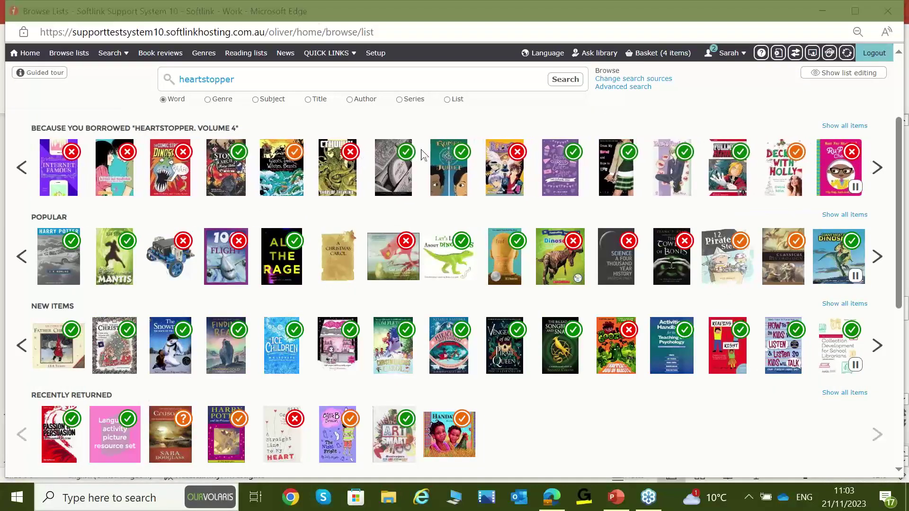
scroll(137, 331, "down", 4)
scroll(127, 343, "down", 3)
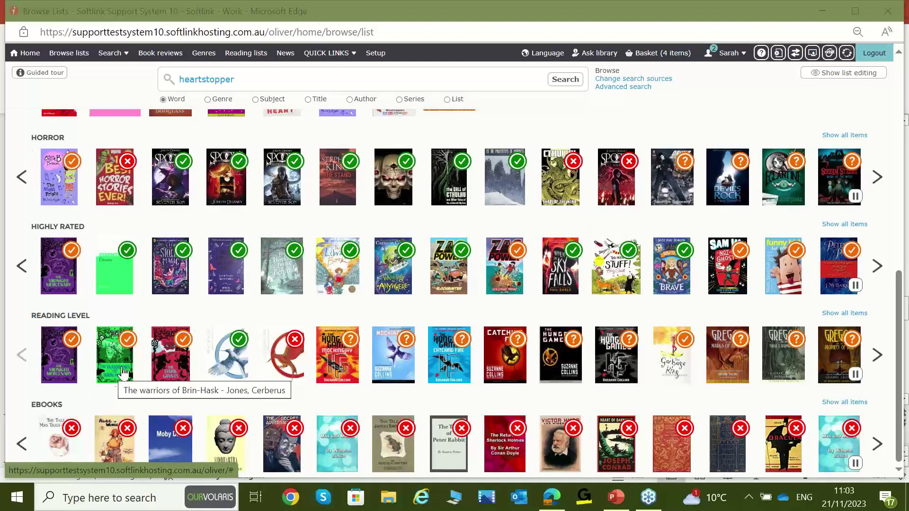
Go to the library management area, dismiss the system update notice, and open the circulation Borrowers list
left_click(778, 53)
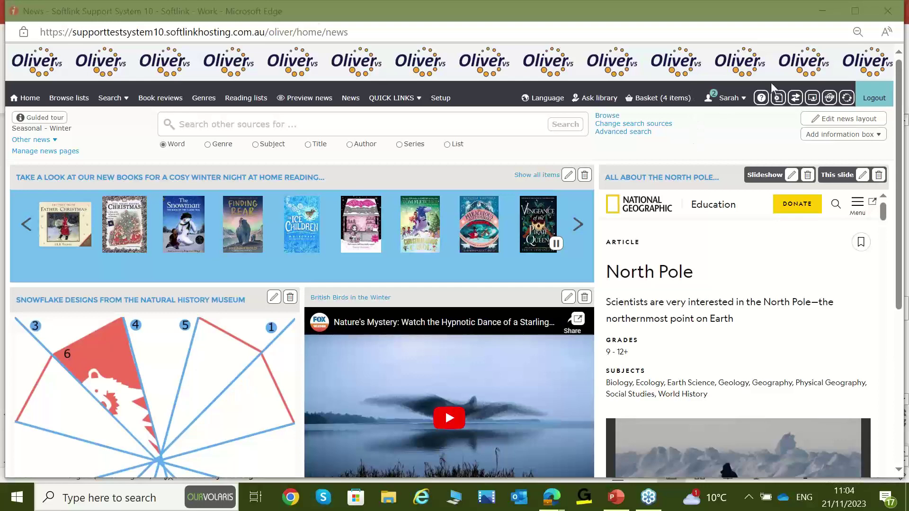
left_click(729, 98)
left_click(762, 115)
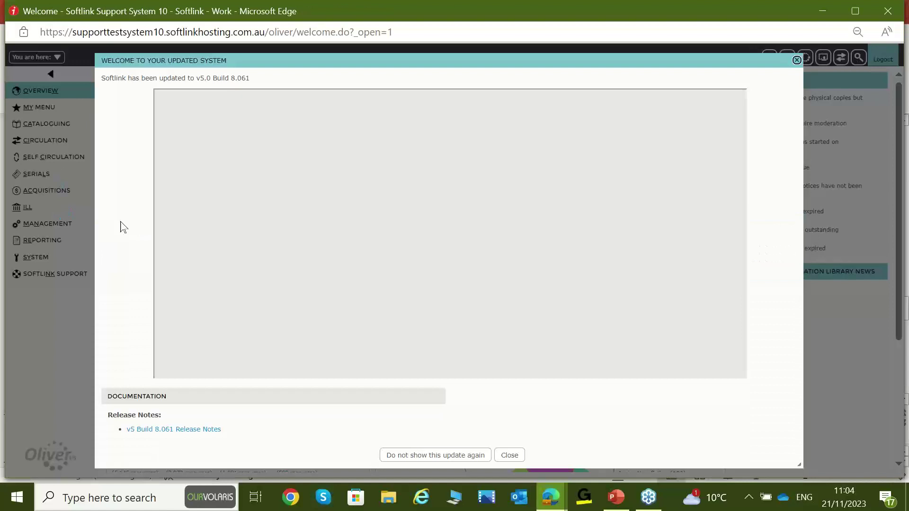
left_click(509, 455)
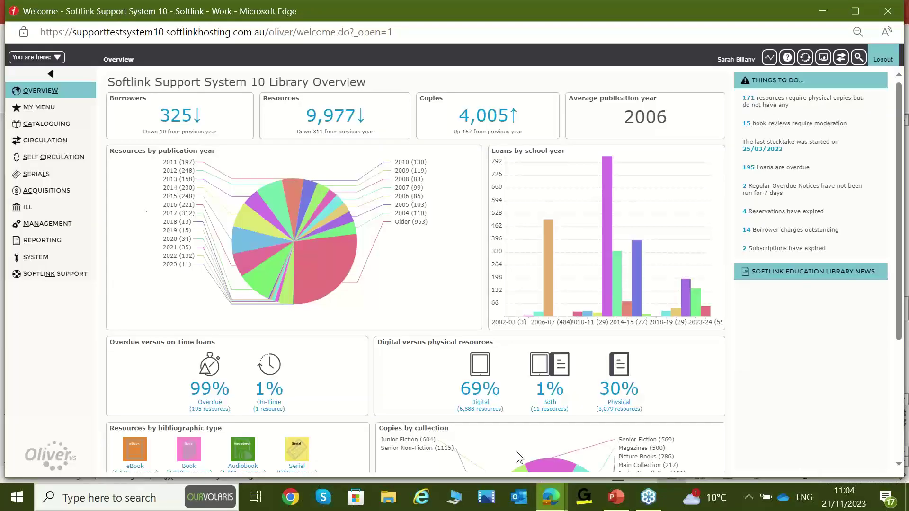
left_click(56, 142)
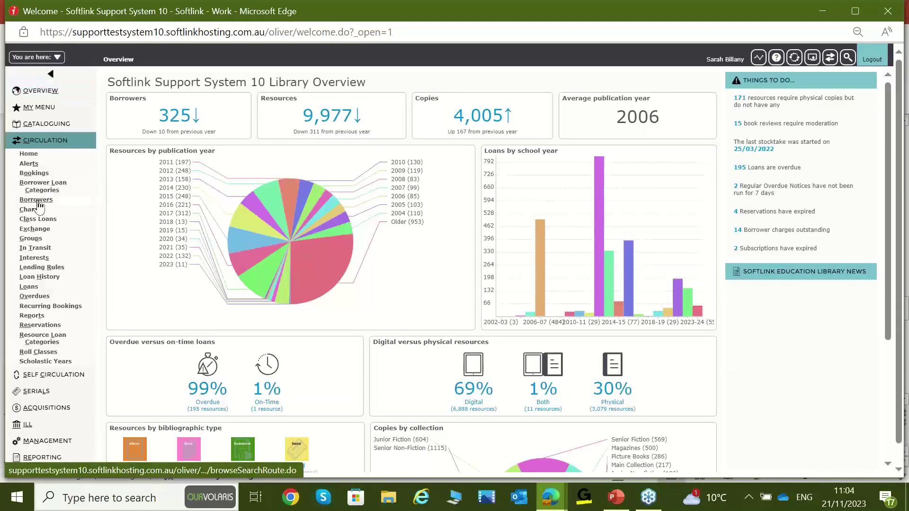
left_click(37, 201)
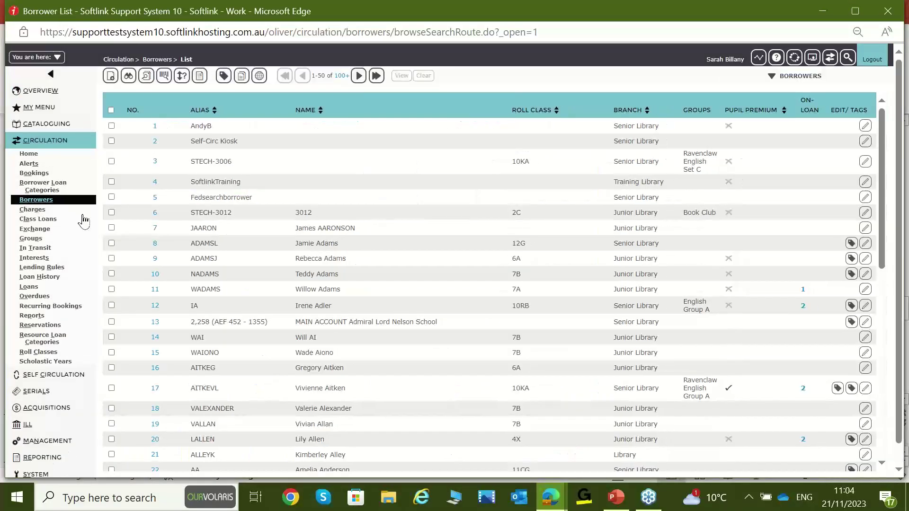
Open the tenth listed borrower's record, view the form for adding a reading level, and cancel it
left_click(155, 274)
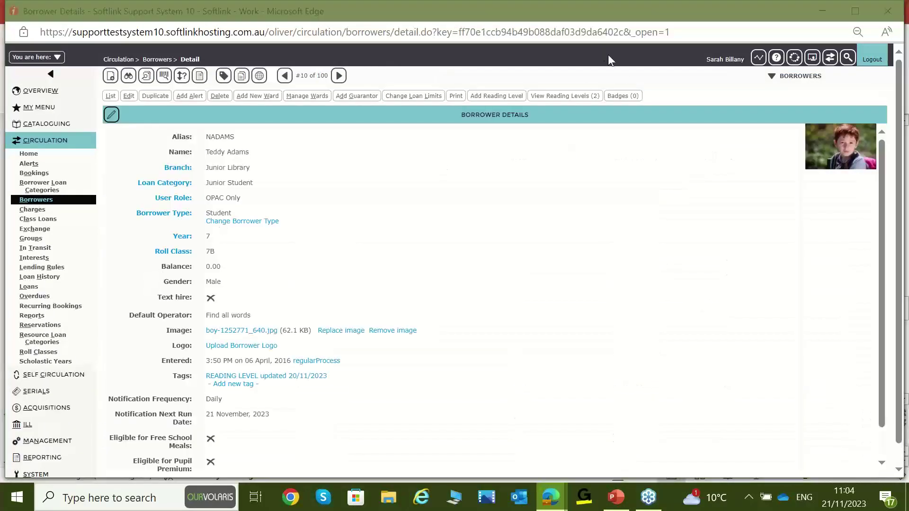
left_click(492, 97)
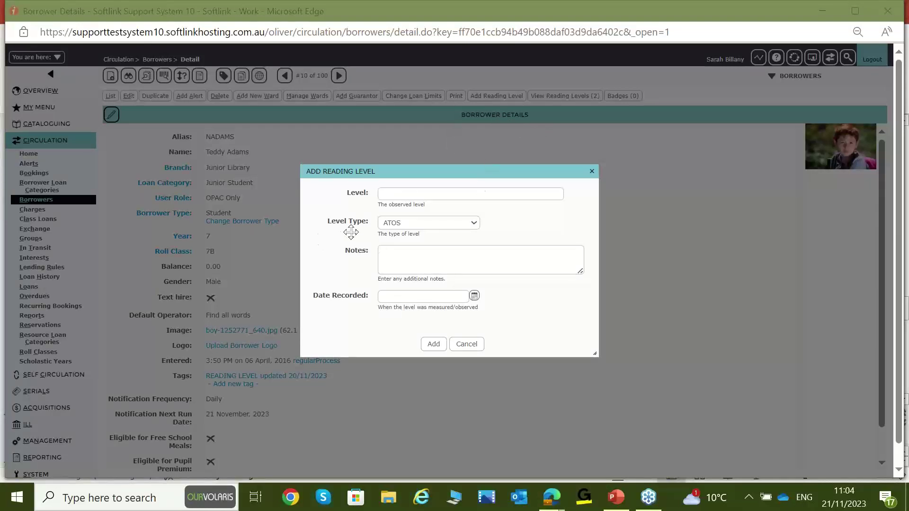
left_click(467, 344)
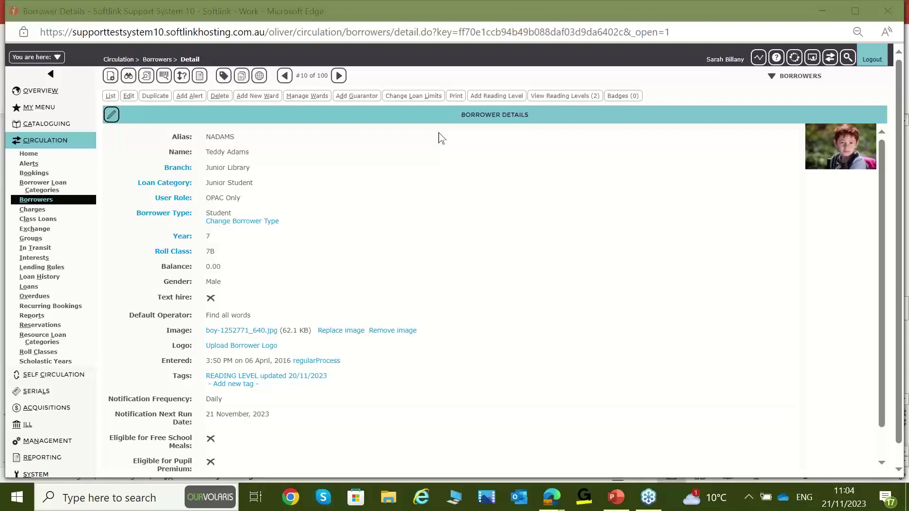
Leave the borrower record, check slide 8 of the presentation in PowerPoint, and return to the catalogue's browse lists
left_click(847, 58)
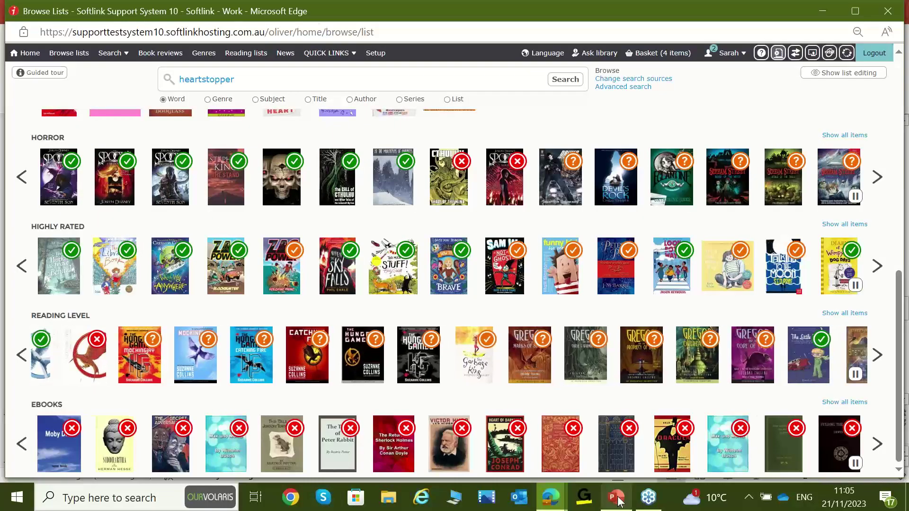
left_click(614, 499)
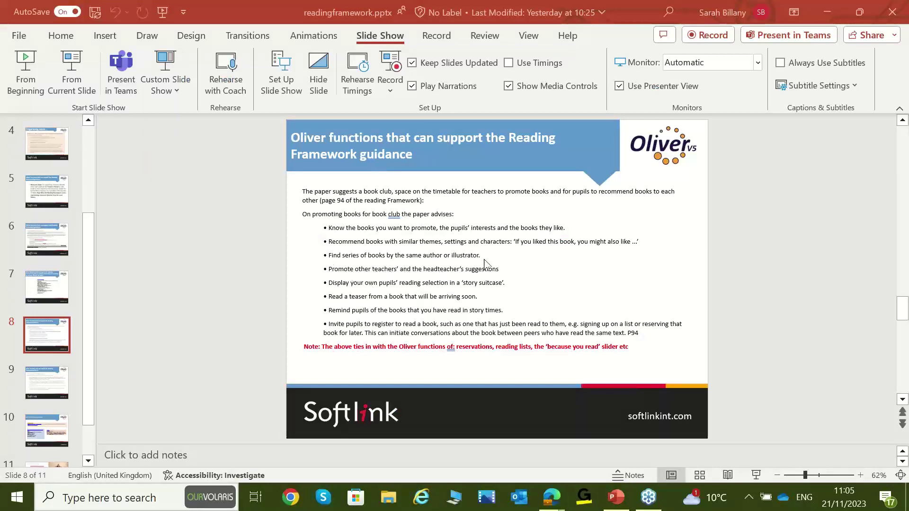
left_click(826, 11)
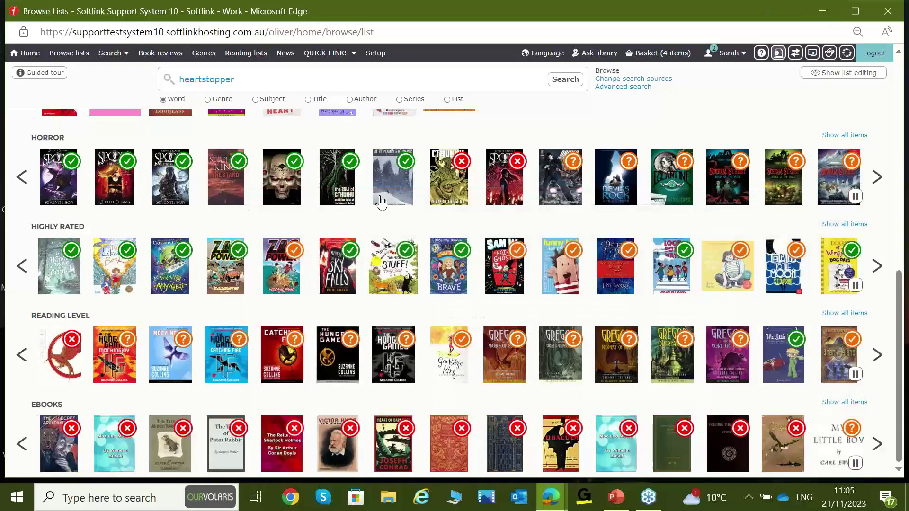
Search the catalogue for heartstopper by Series
scroll(381, 202, "up", 7)
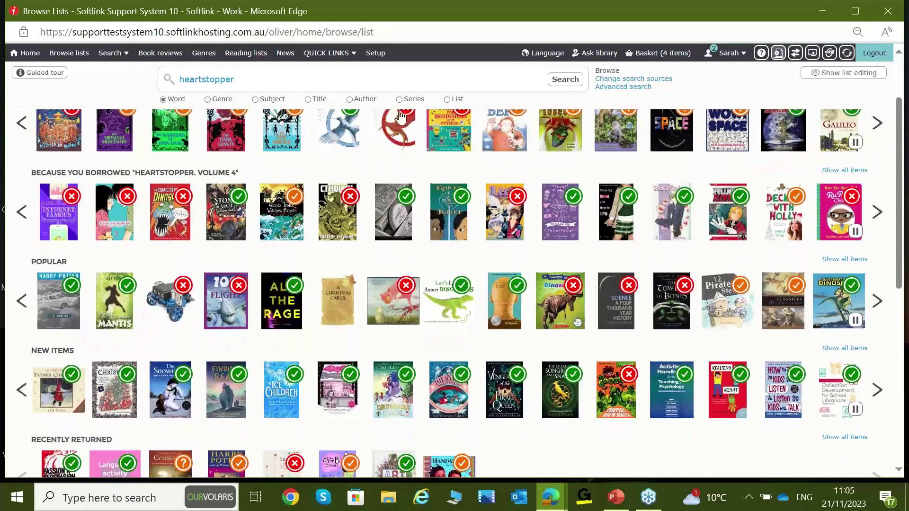
left_click(399, 99)
scroll(397, 142, "up", 2)
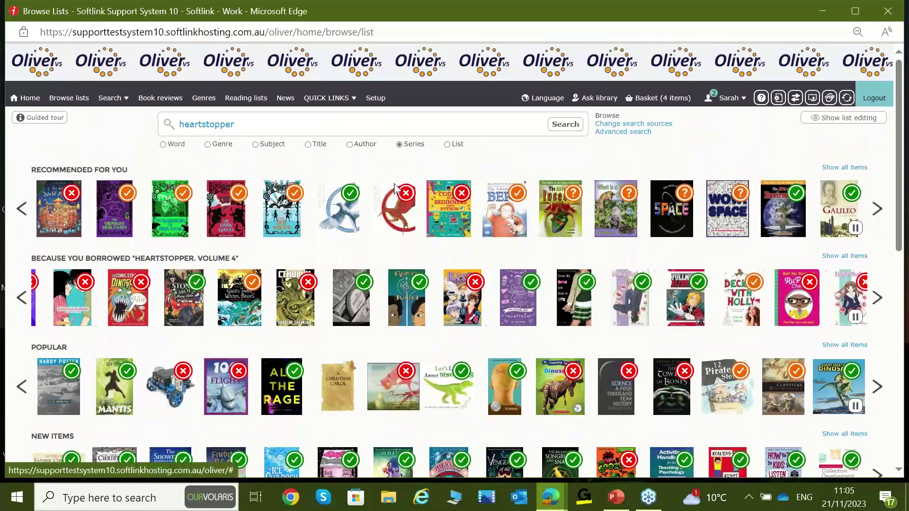
left_click(260, 125)
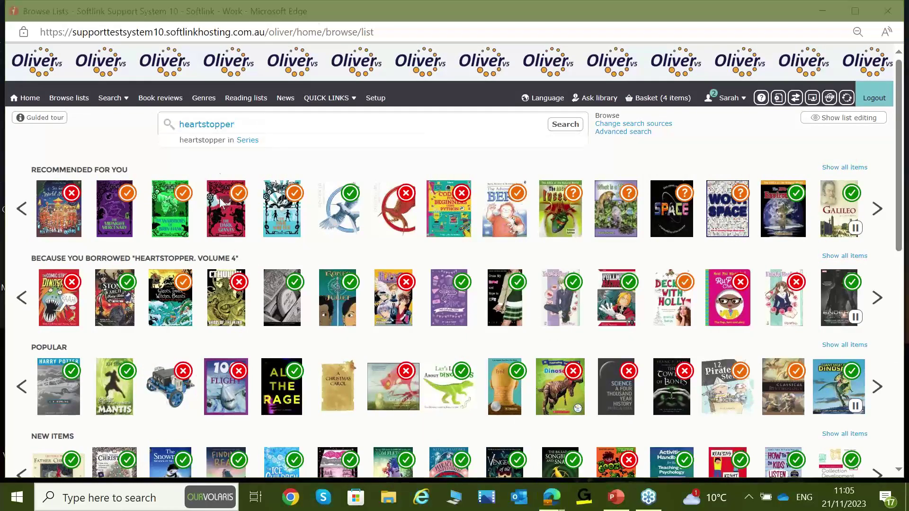
left_click(248, 141)
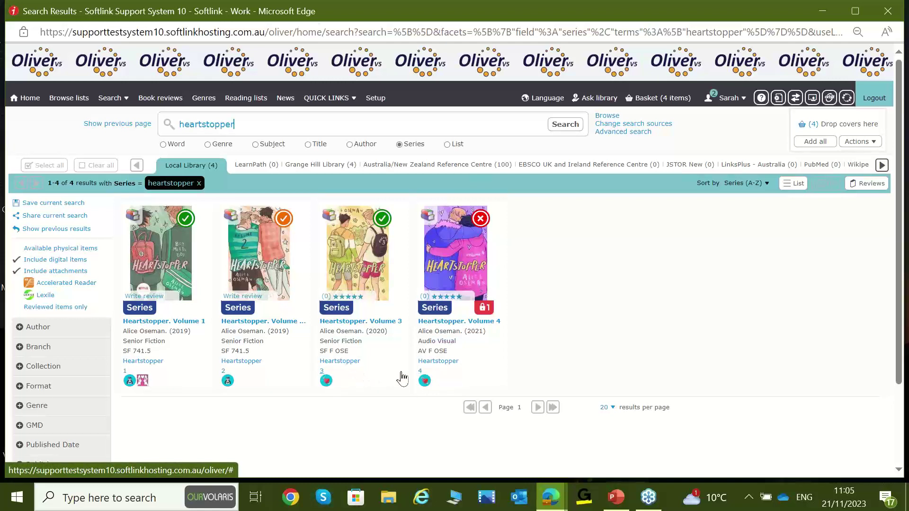
List the Heartstopper series and open Volume 4's details to view its series, author and similar-item suggestions
left_click(434, 363)
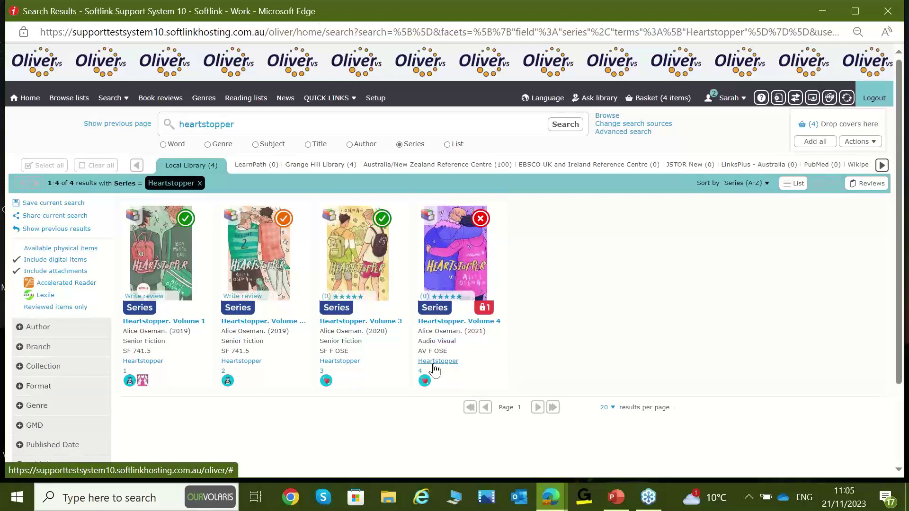
left_click(457, 270)
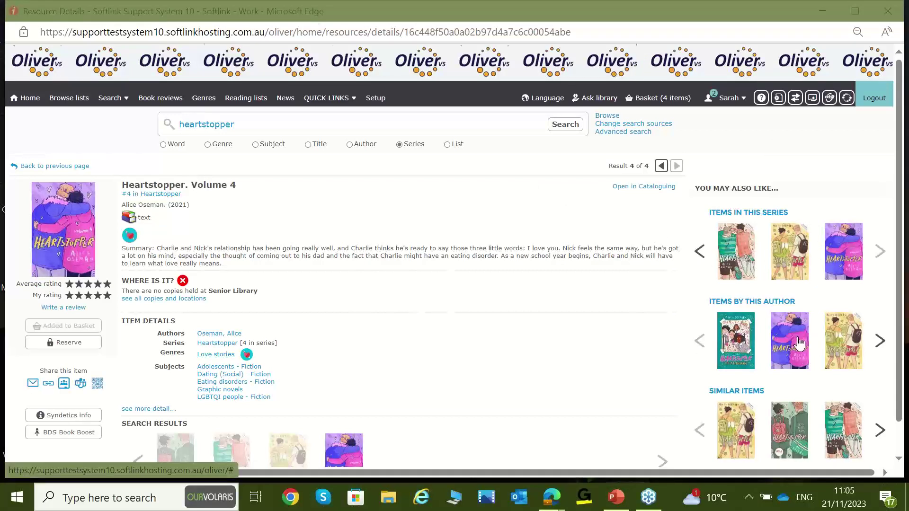
scroll(800, 351, "down", 1)
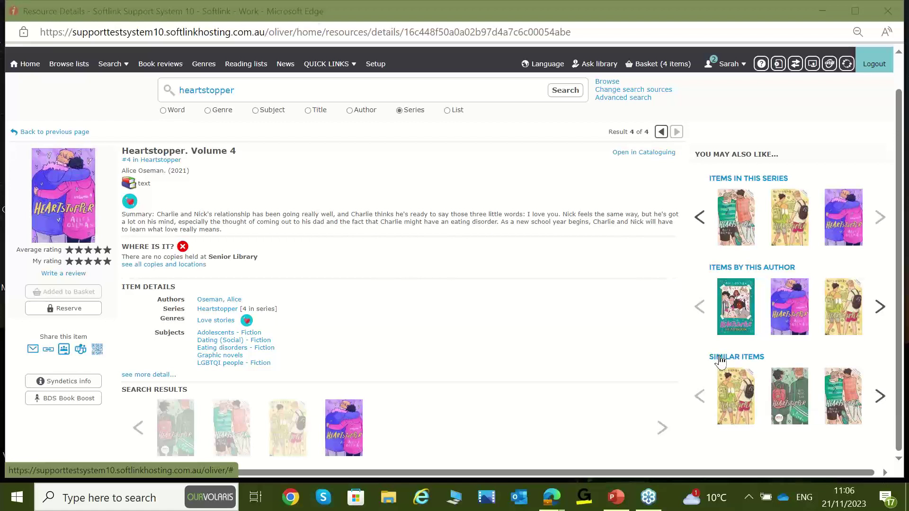
View the Reading Lists page, and open the Senior news page from the catalogue's news section
left_click(249, 70)
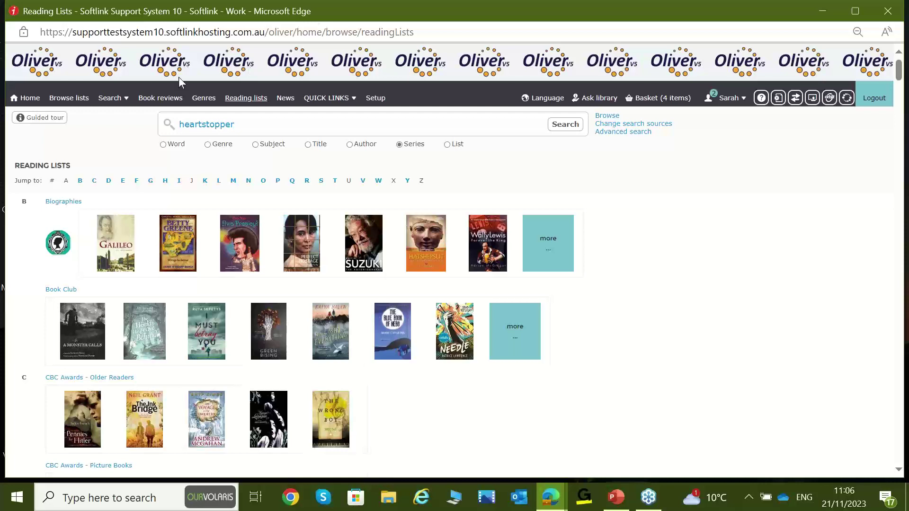
left_click(284, 100)
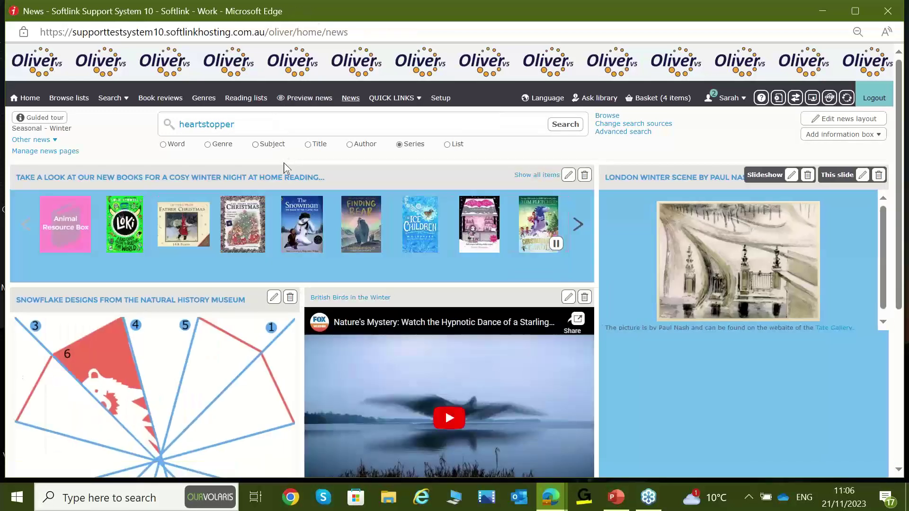
left_click(33, 139)
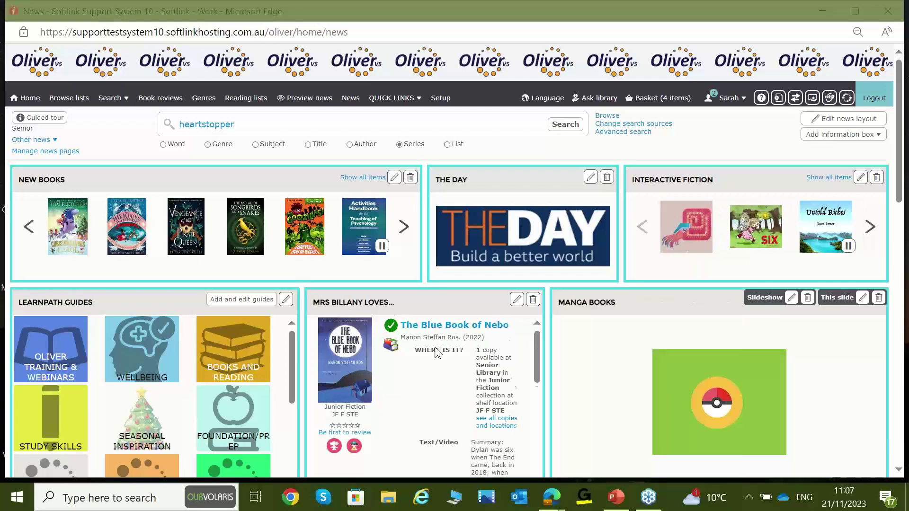
Look through the Senior news page's information boxes and show the second slide of its slideshow box
scroll(494, 395, "down", 1)
scroll(600, 397, "down", 3)
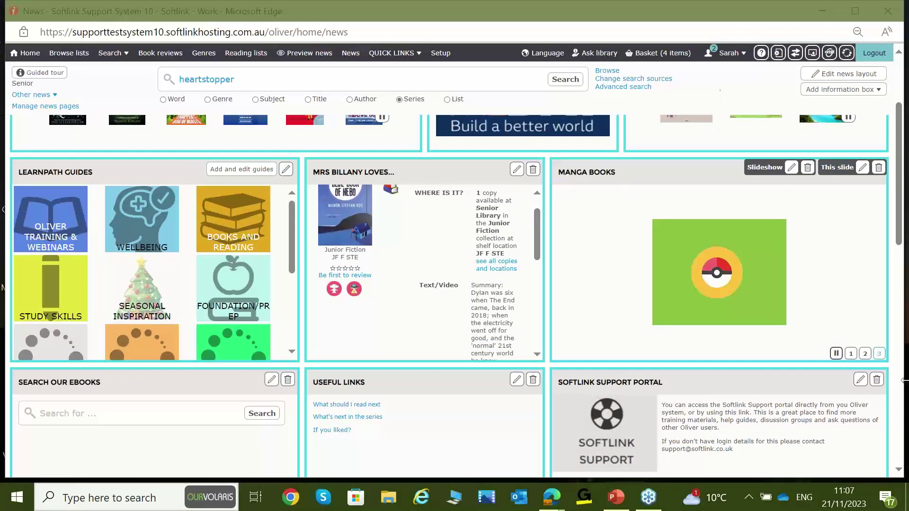
left_click(865, 355)
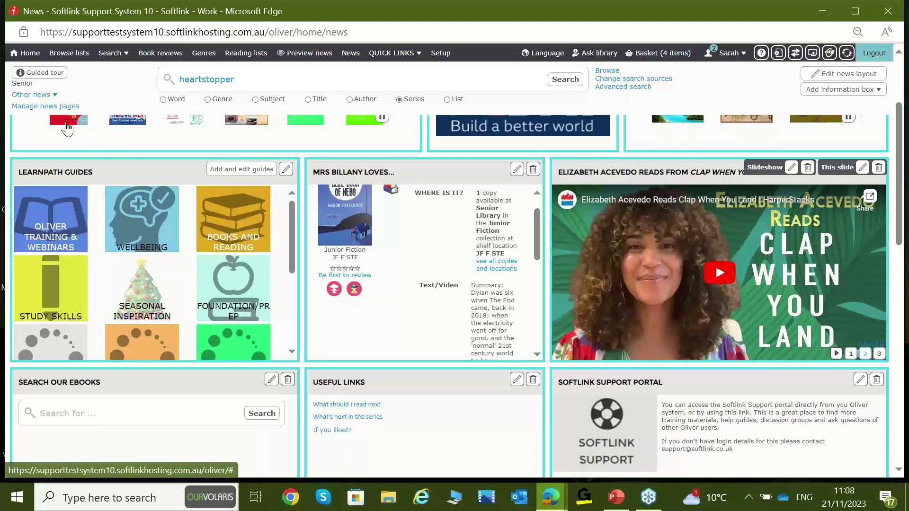
View the details of Reading by right from the New Books carousel and its Reserve form, closing the form without reserving
left_click(134, 234)
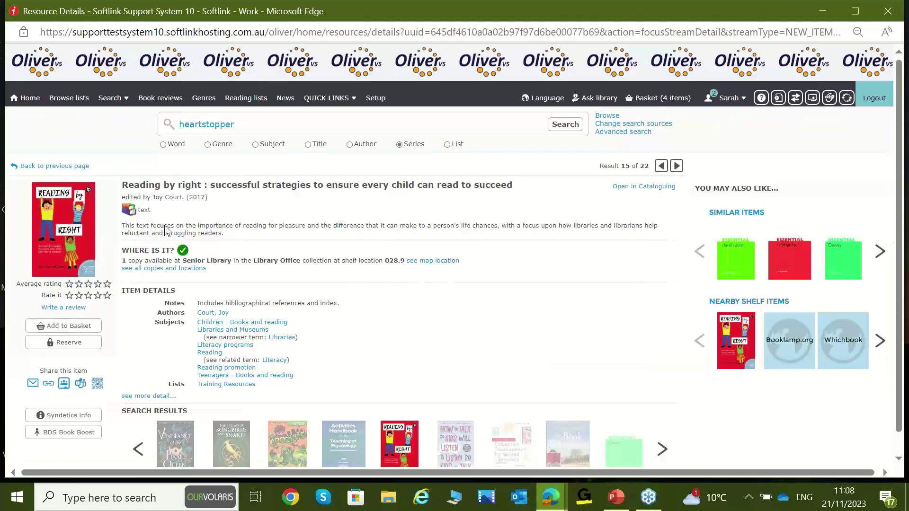
left_click(76, 346)
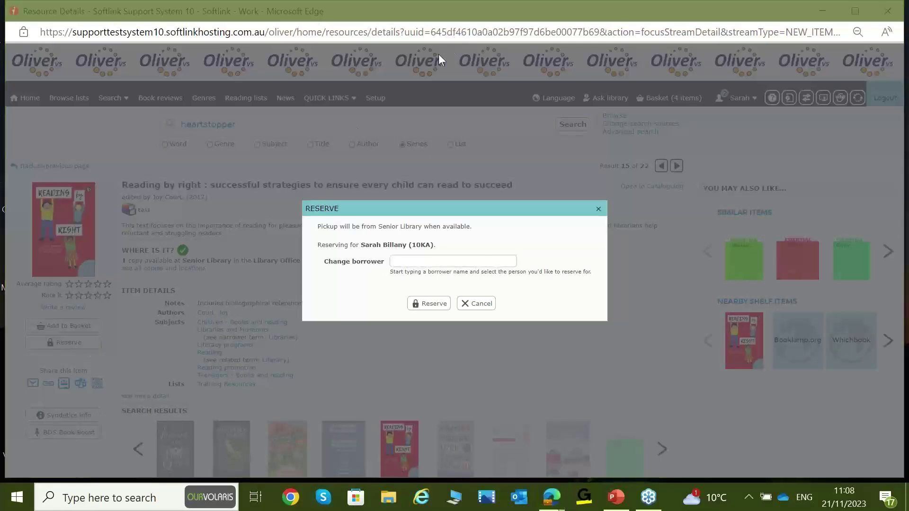
left_click(598, 209)
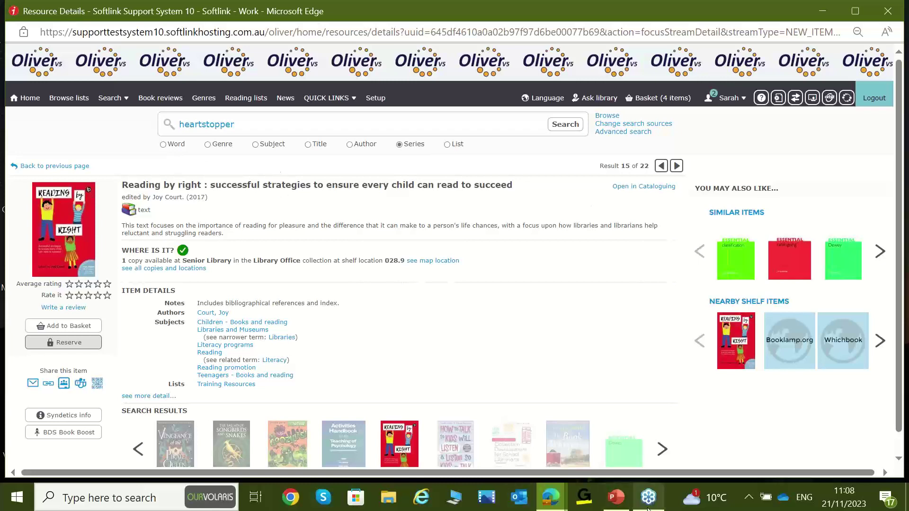
Switch to the readingframework.pptx presentation in PowerPoint, start the slide show from slide 8 and advance to the next slide
left_click(617, 504)
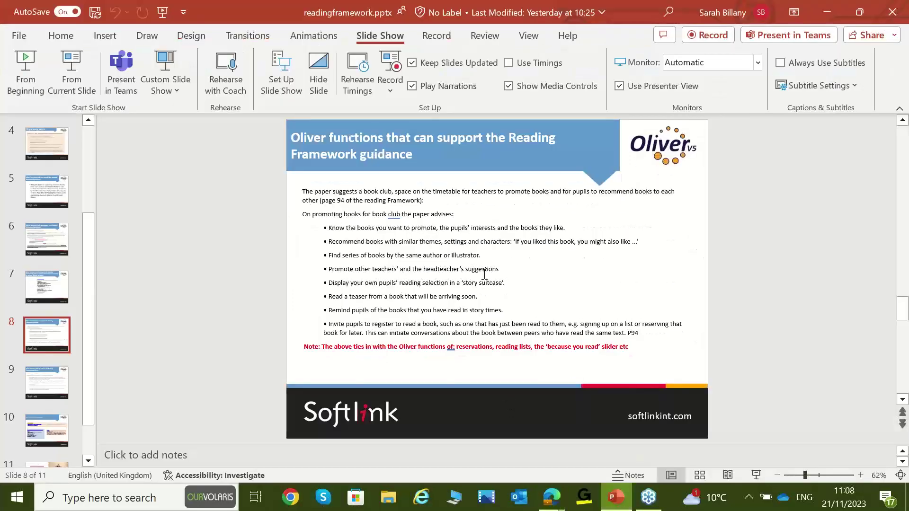
left_click(71, 71)
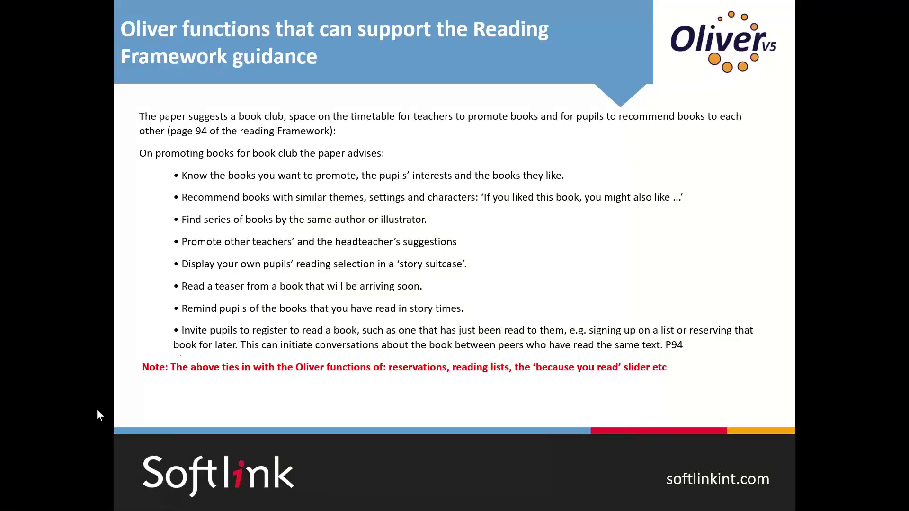
mouse_move(65, 429)
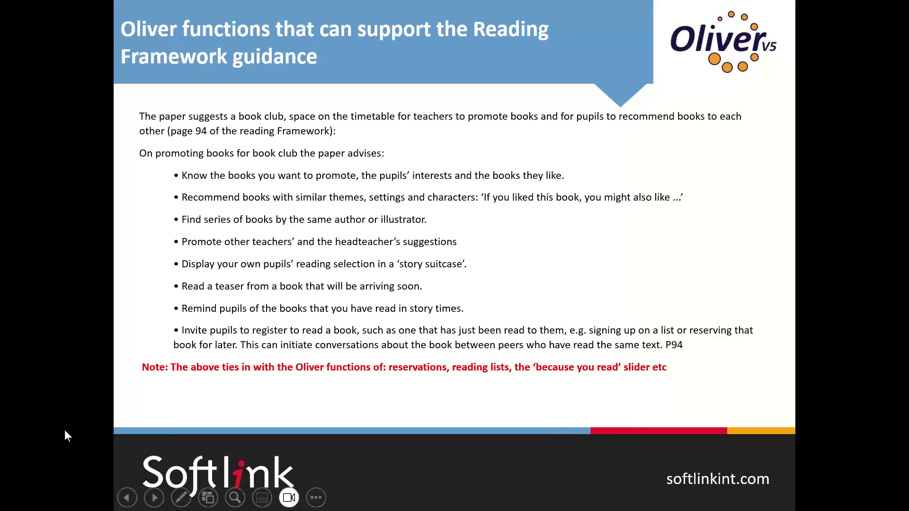
left_click(155, 498)
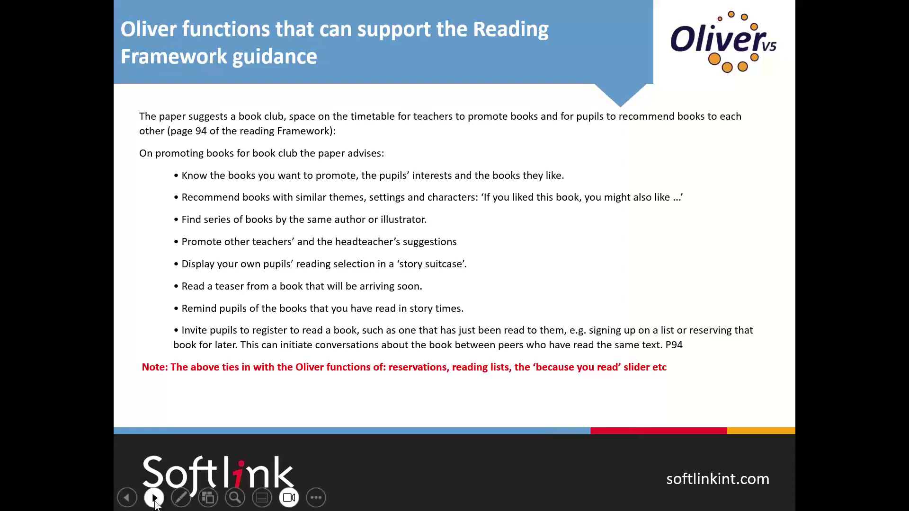